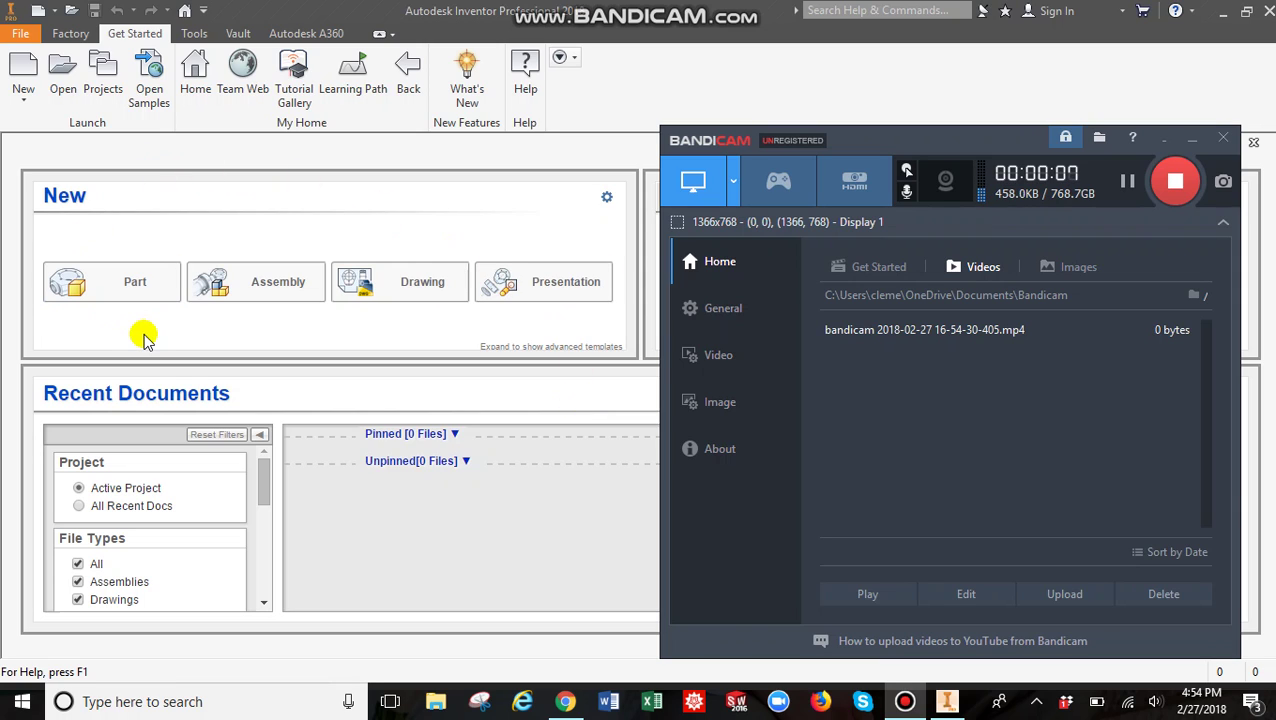
- Create a new part file, Part1, from the Standard part template
click(115, 287)
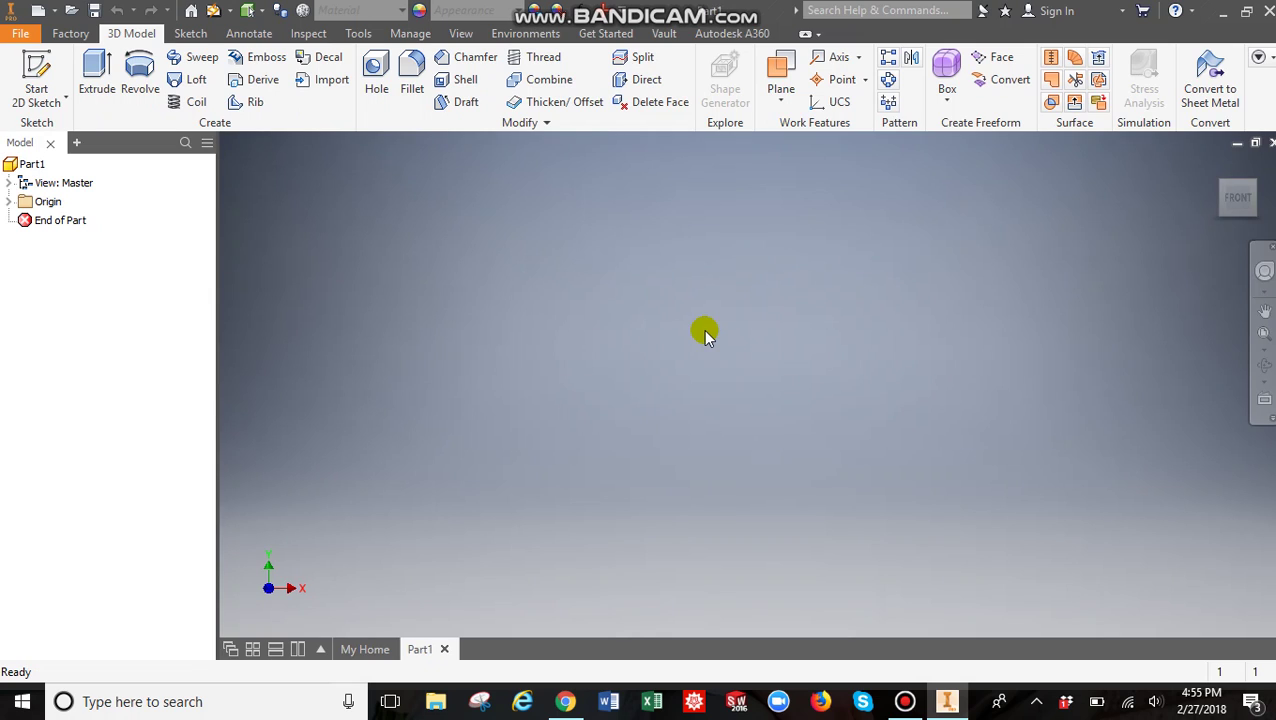
- Start a line sketch on a vertical origin plane
click(189, 34)
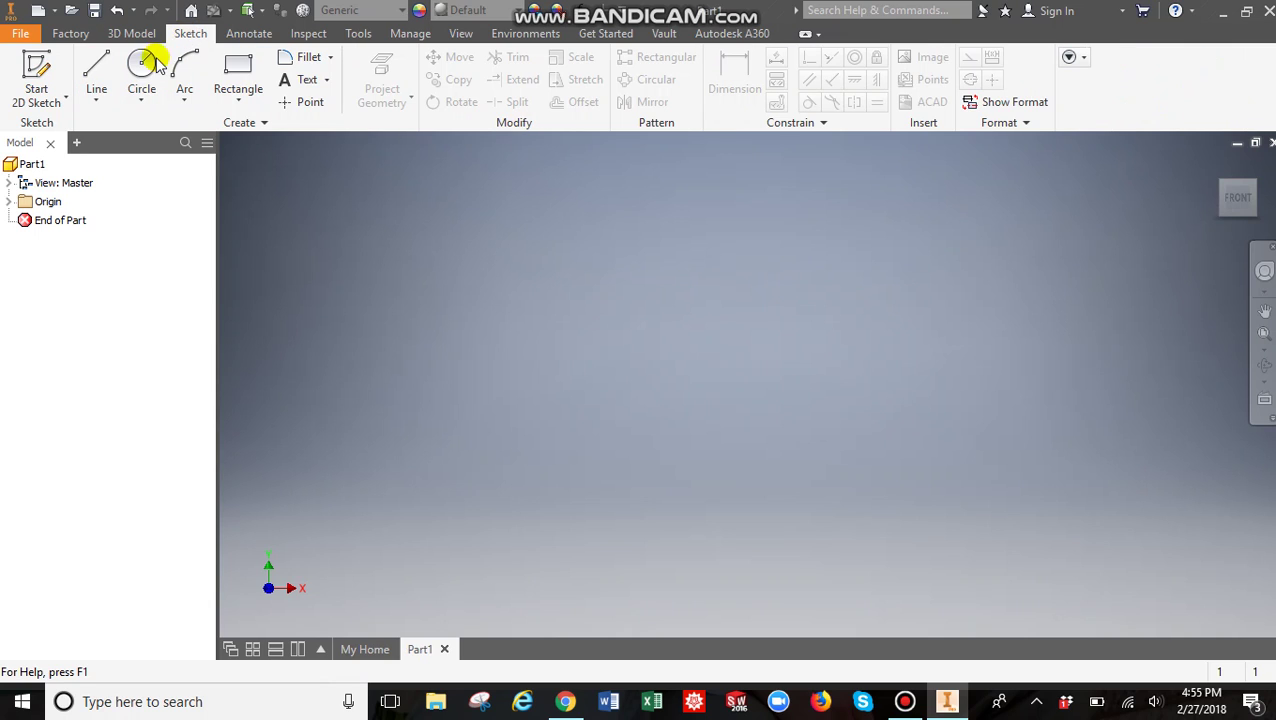
click(102, 58)
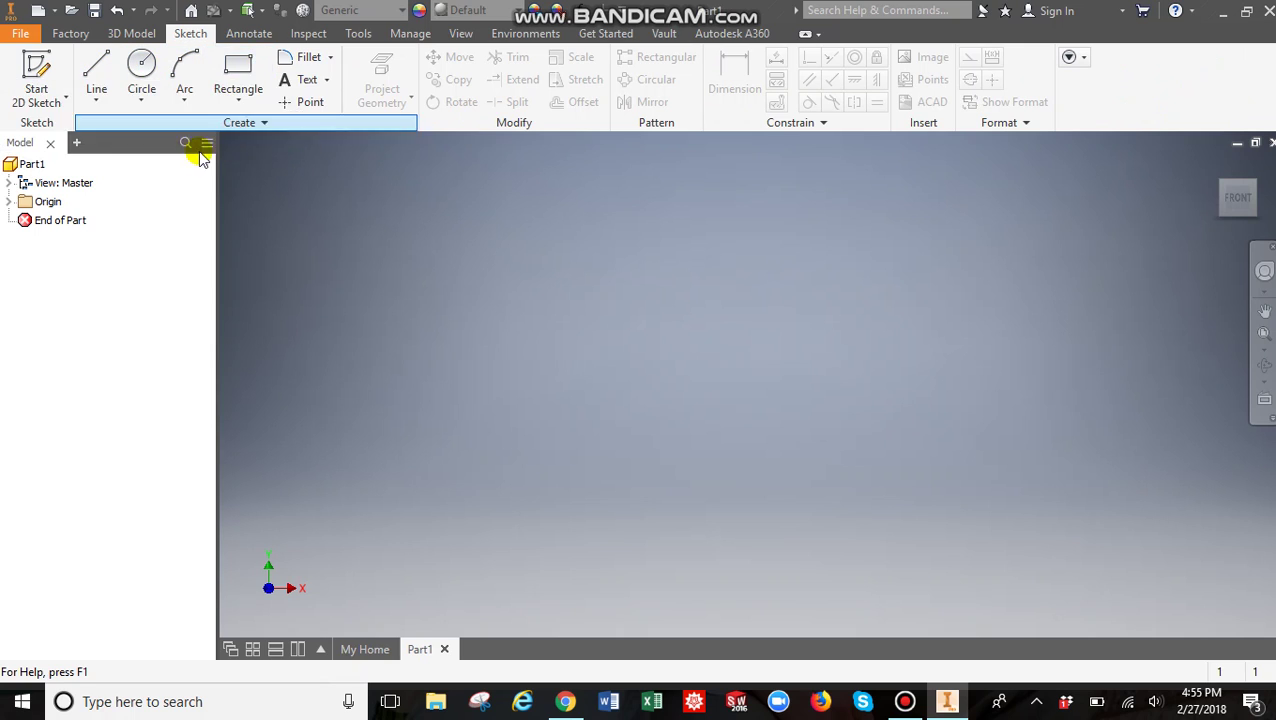
click(94, 70)
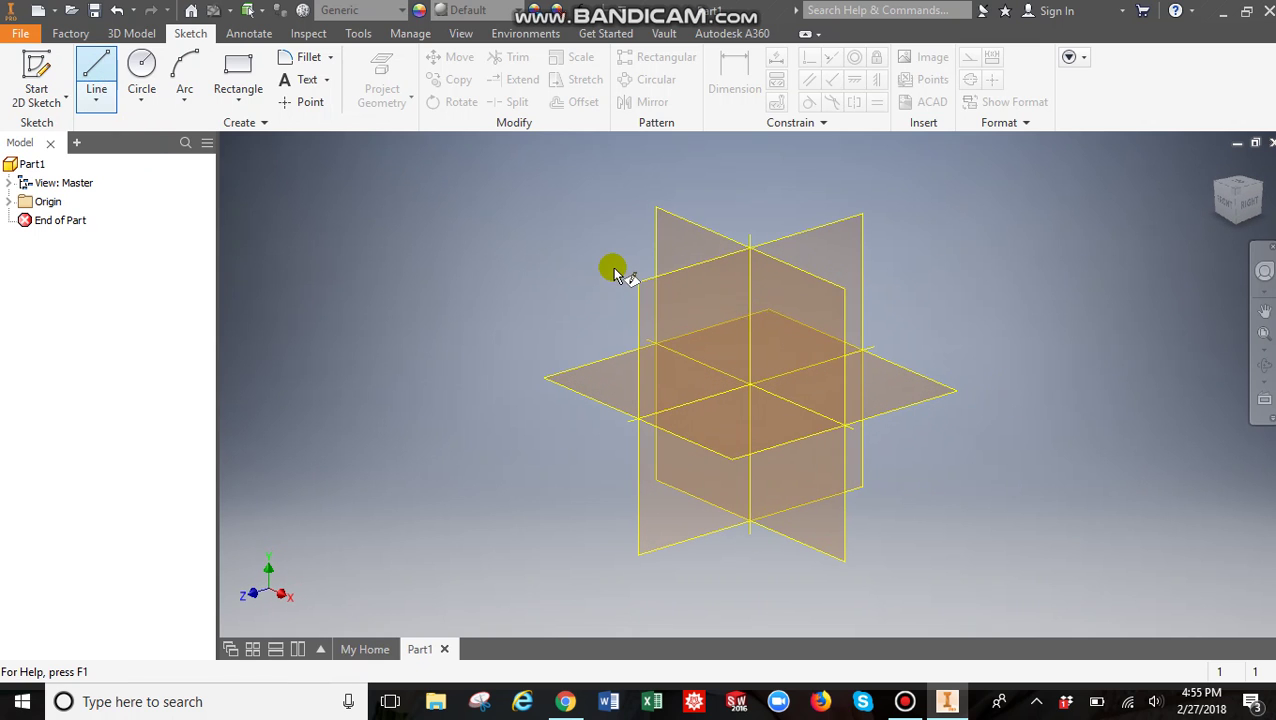
click(704, 241)
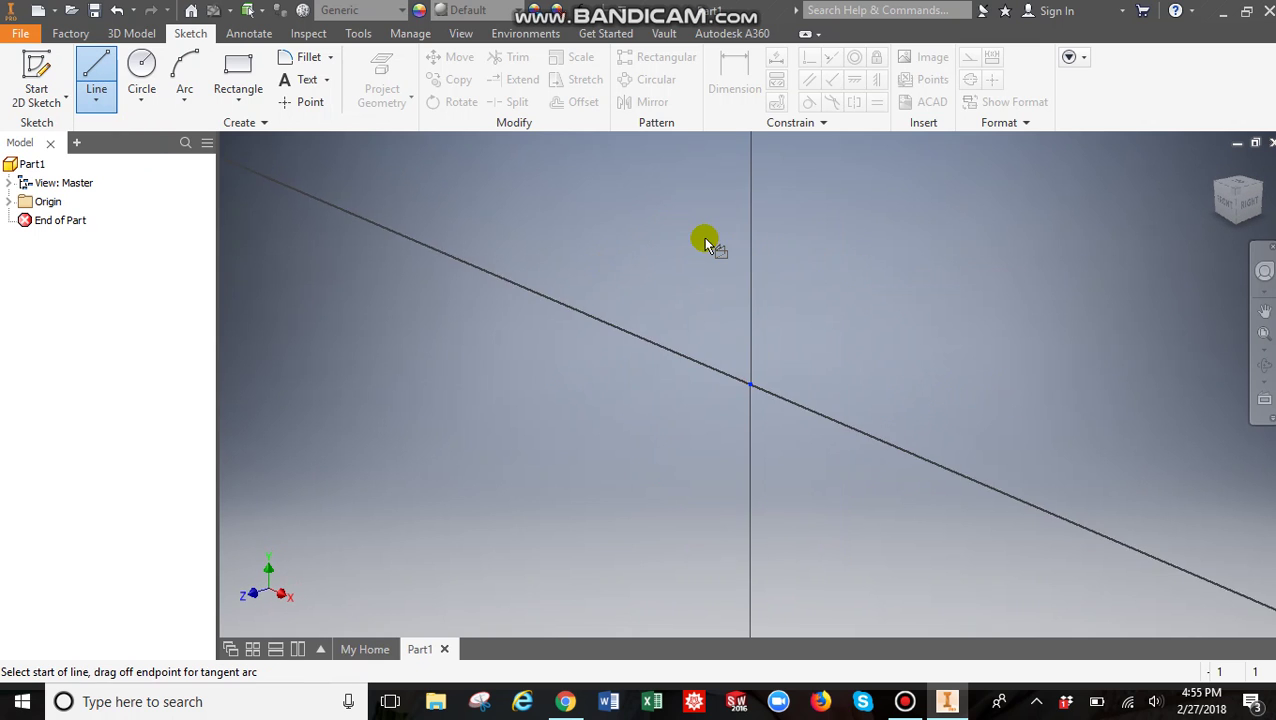
- Draw a closed six-corner outline from the origin plus a separate two-segment line
click(750, 384)
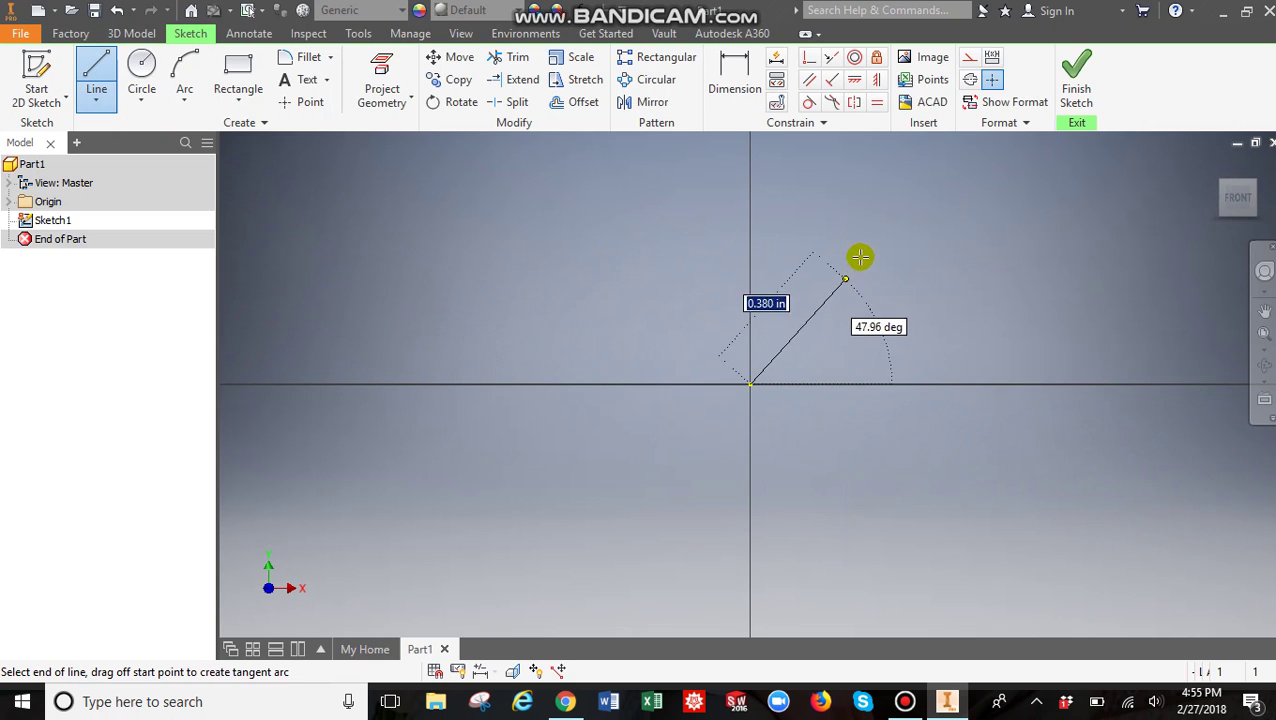
click(878, 222)
click(989, 384)
click(935, 537)
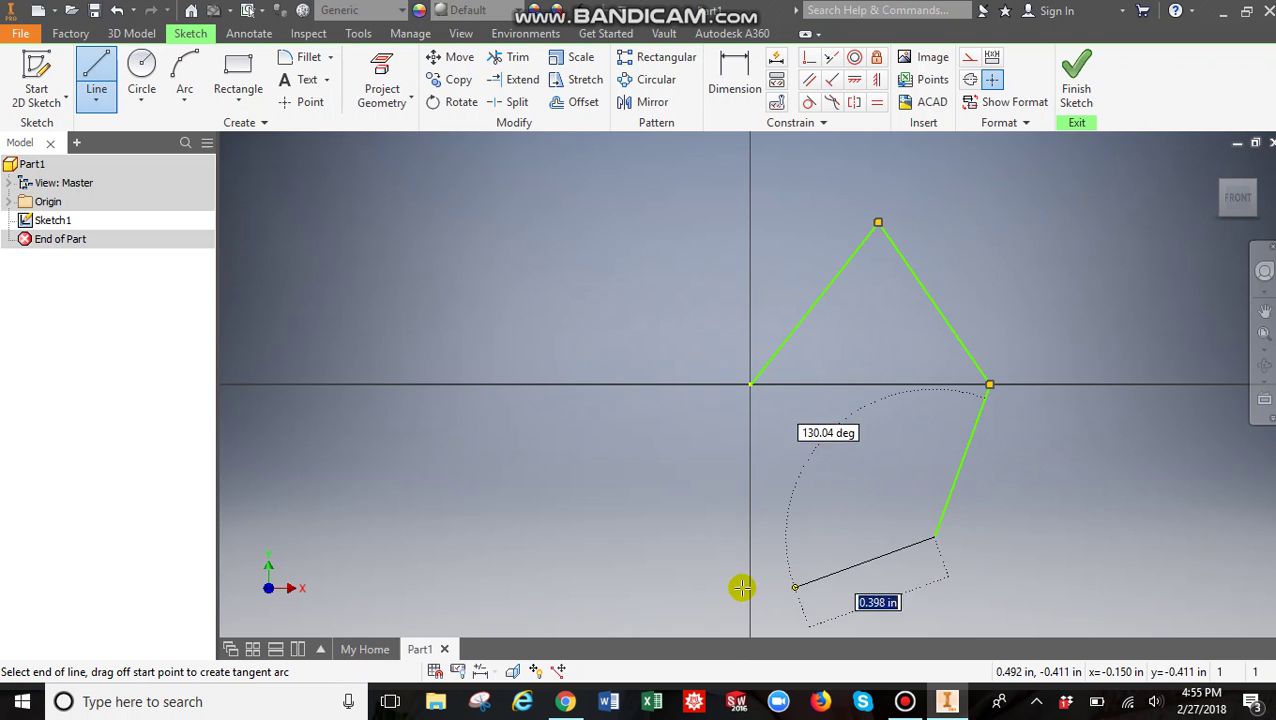
click(711, 592)
click(472, 489)
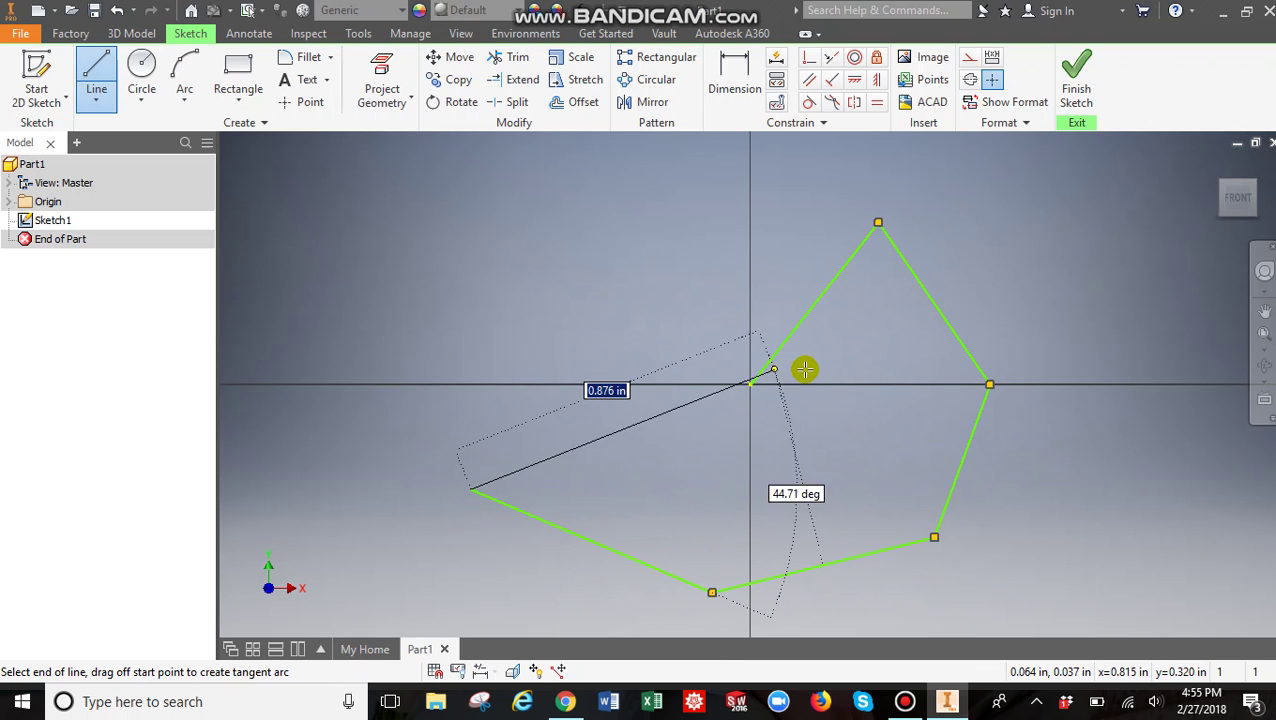
click(750, 384)
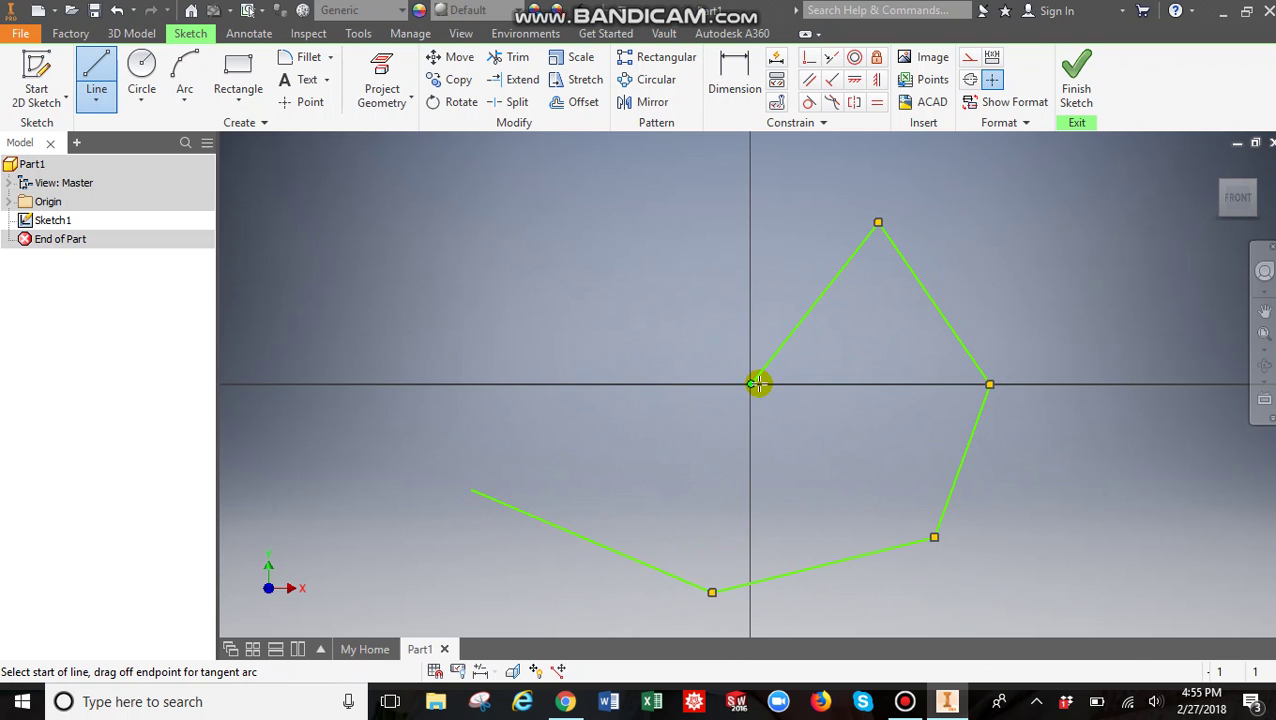
click(470, 241)
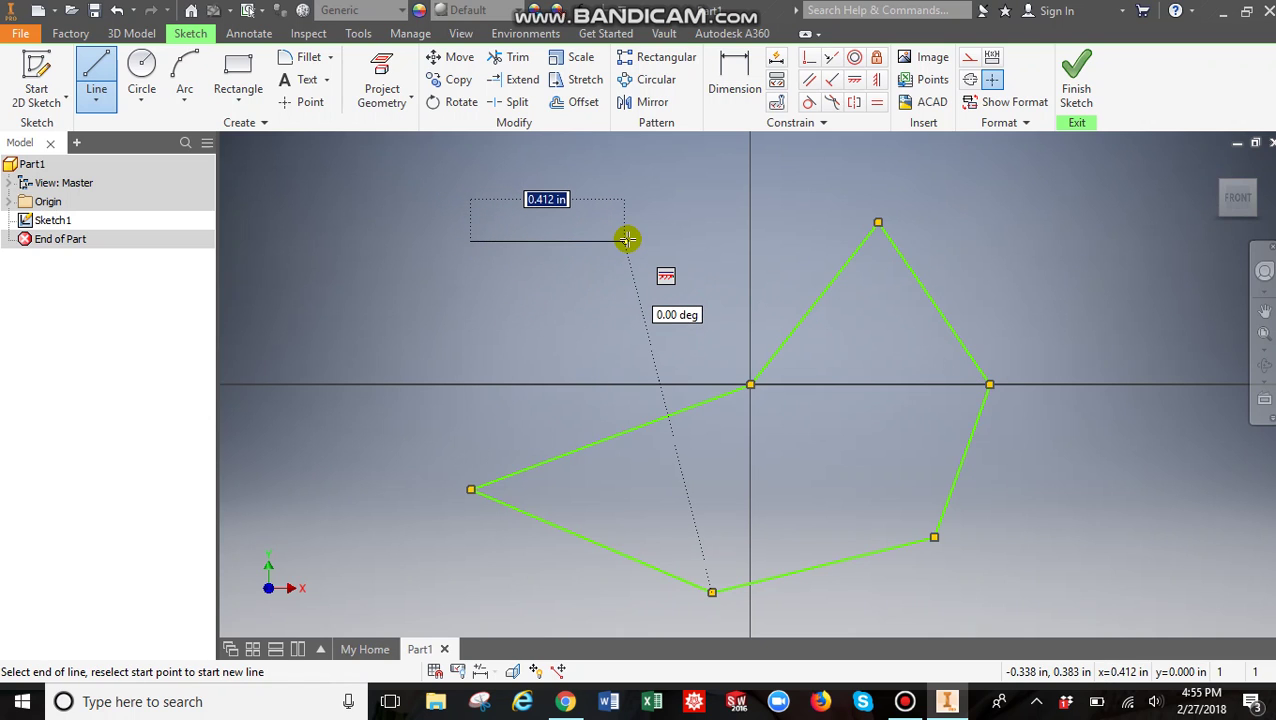
click(625, 240)
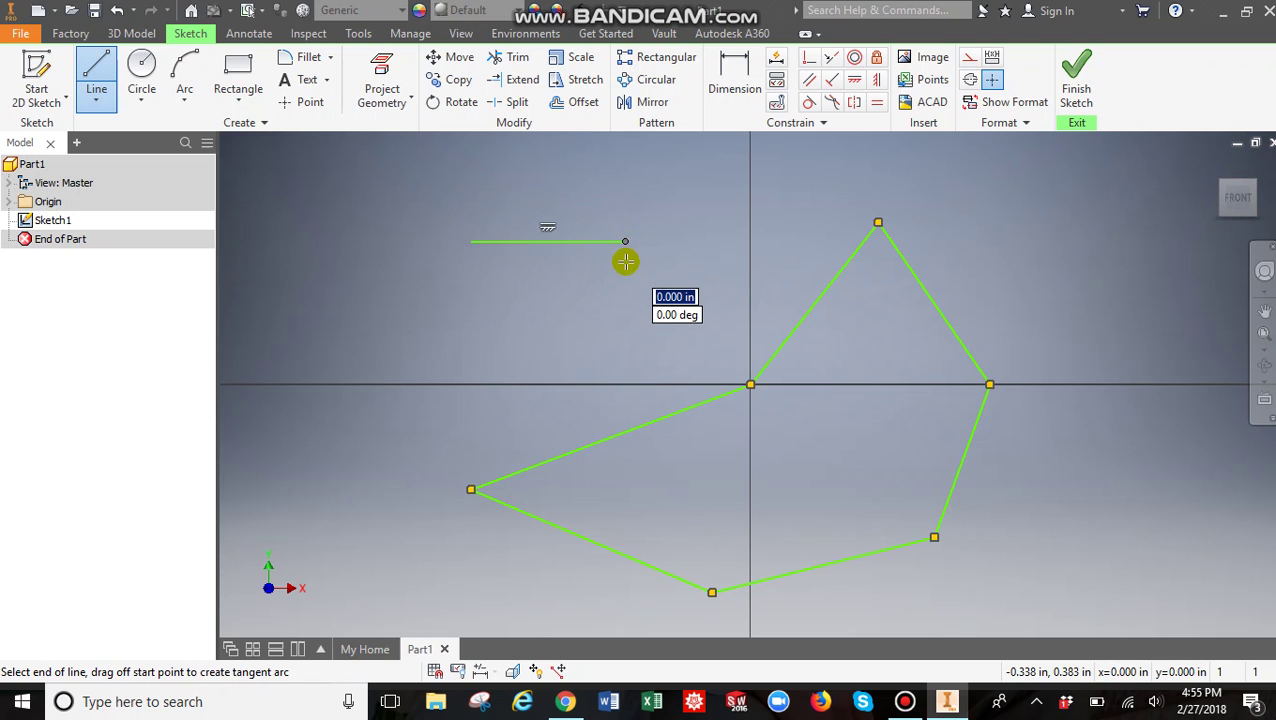
click(625, 394)
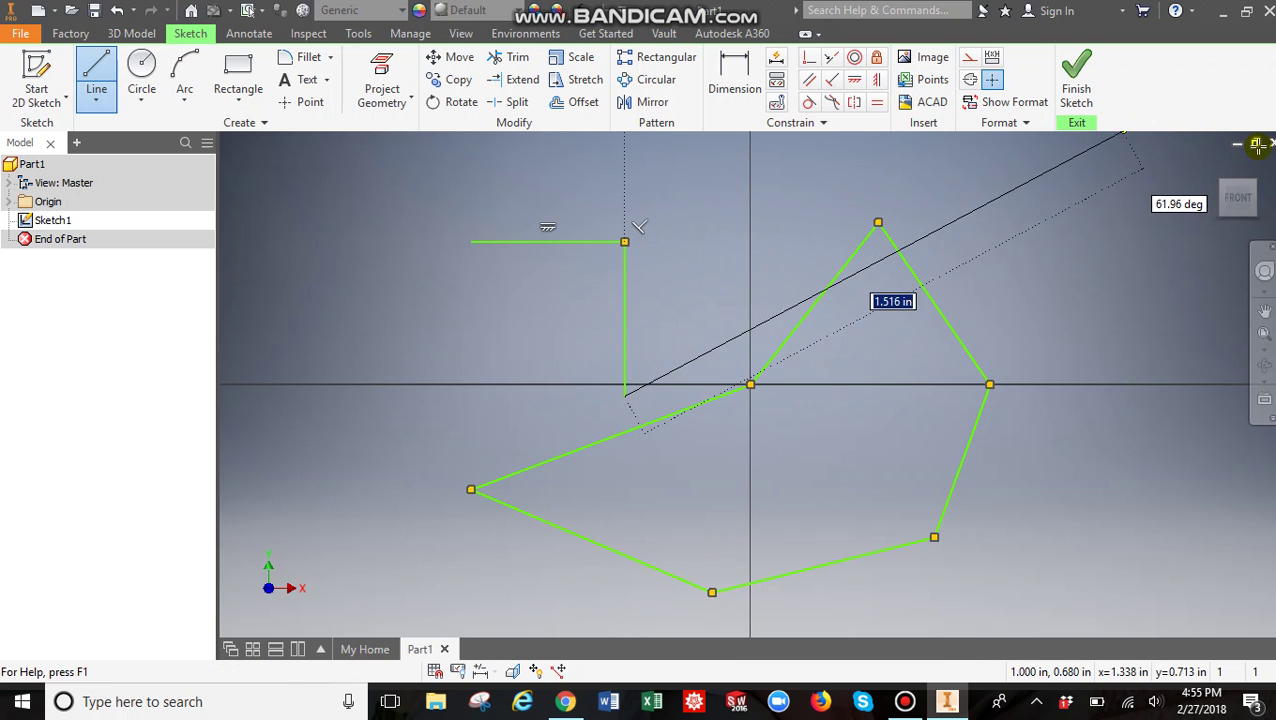
- Finish and delete the trial Sketch1, then begin a new sketch
click(1077, 78)
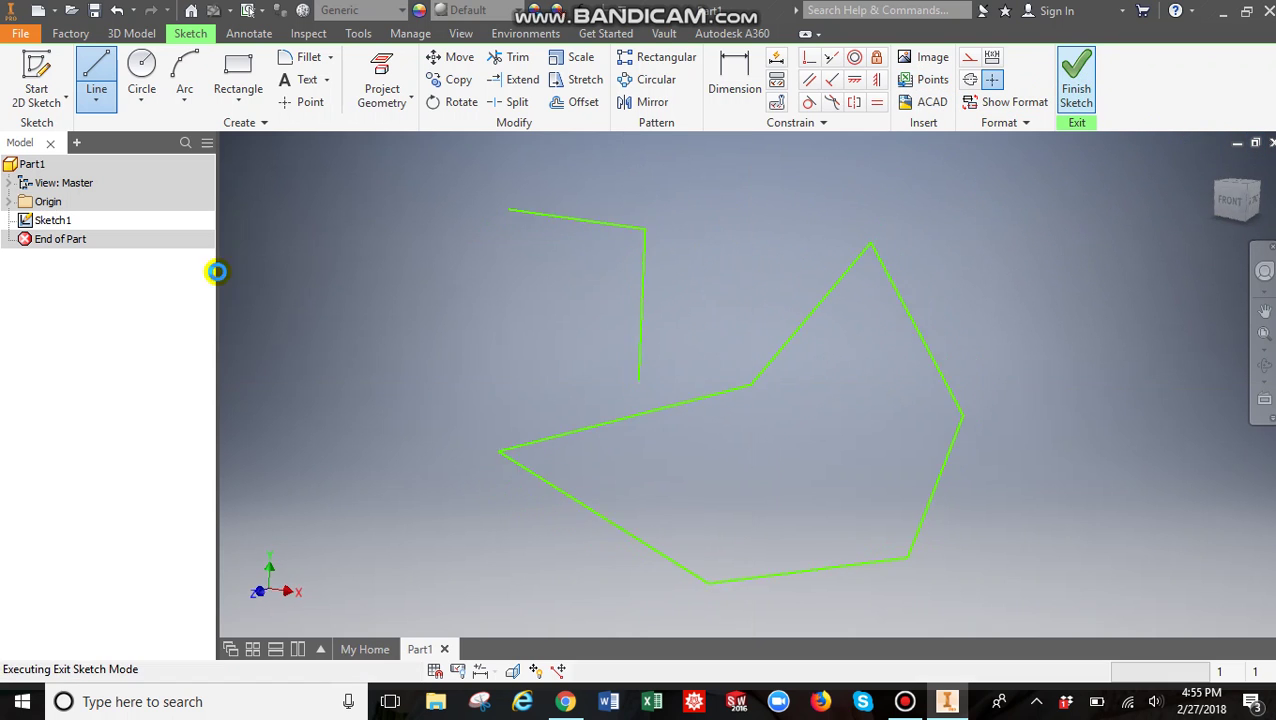
click(73, 228)
key(Delete)
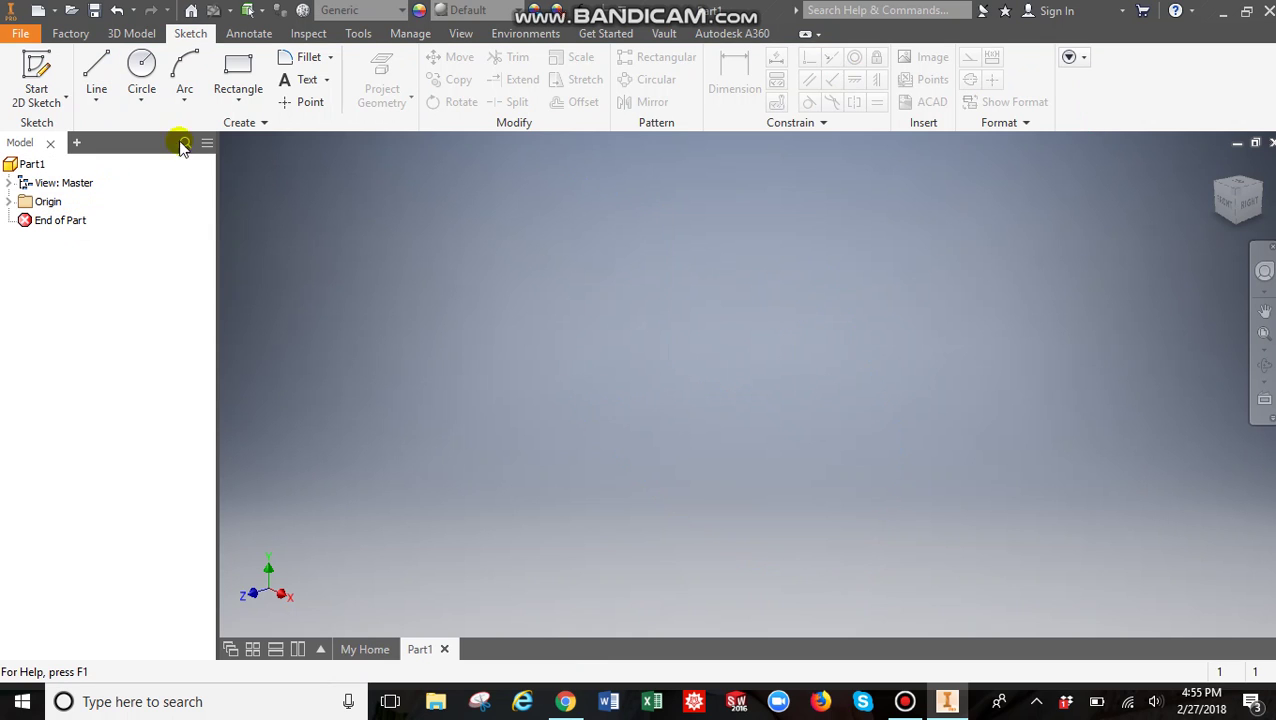
click(142, 78)
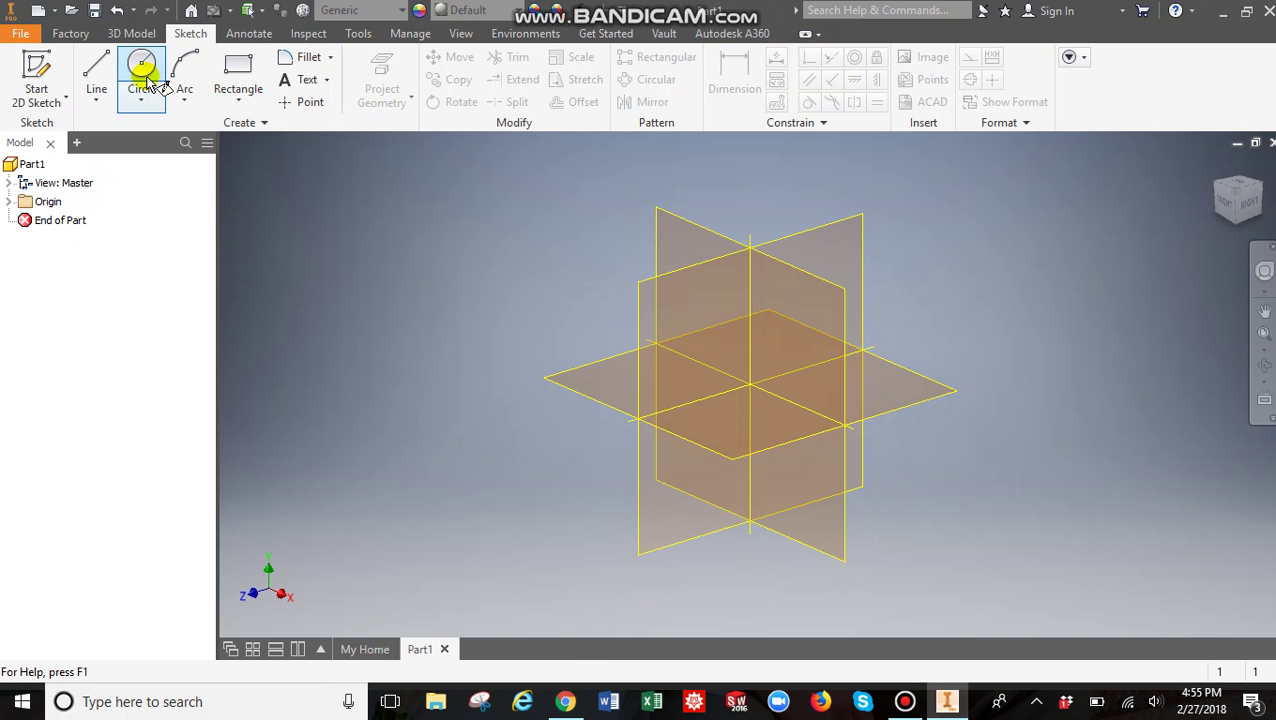
- Draw a circle on the front plane centred at the origin
click(684, 222)
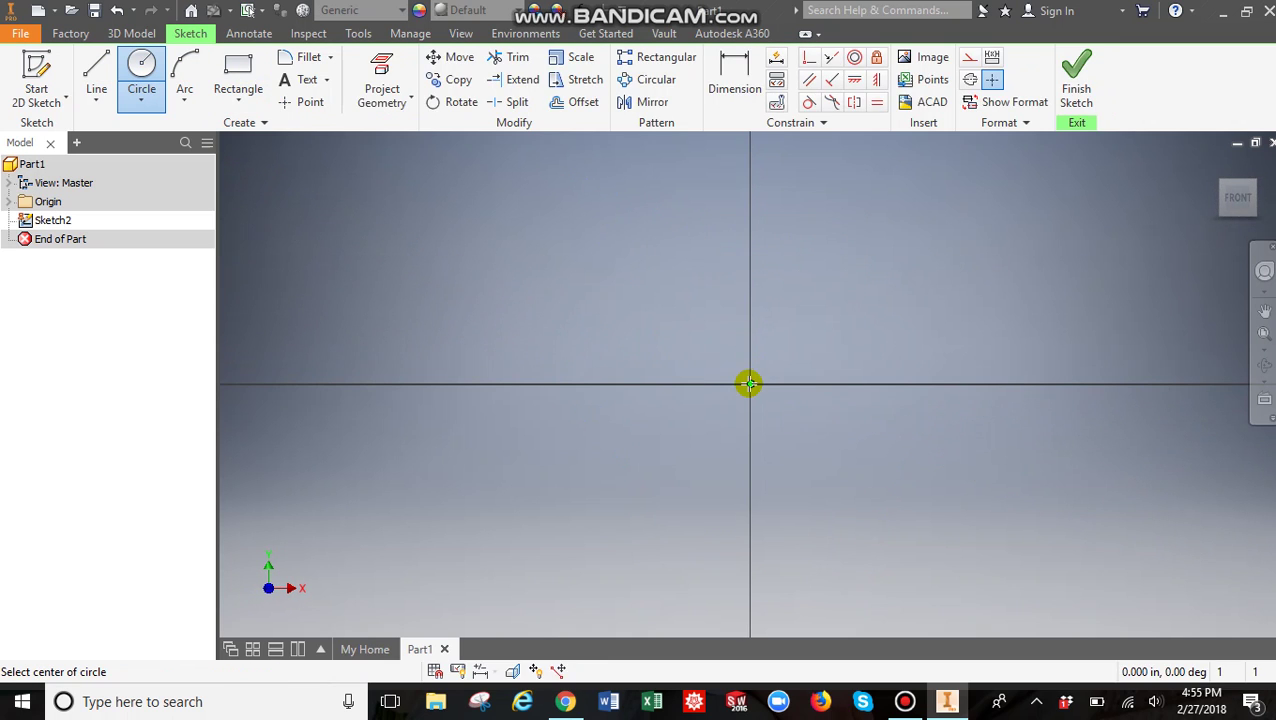
click(750, 384)
click(887, 386)
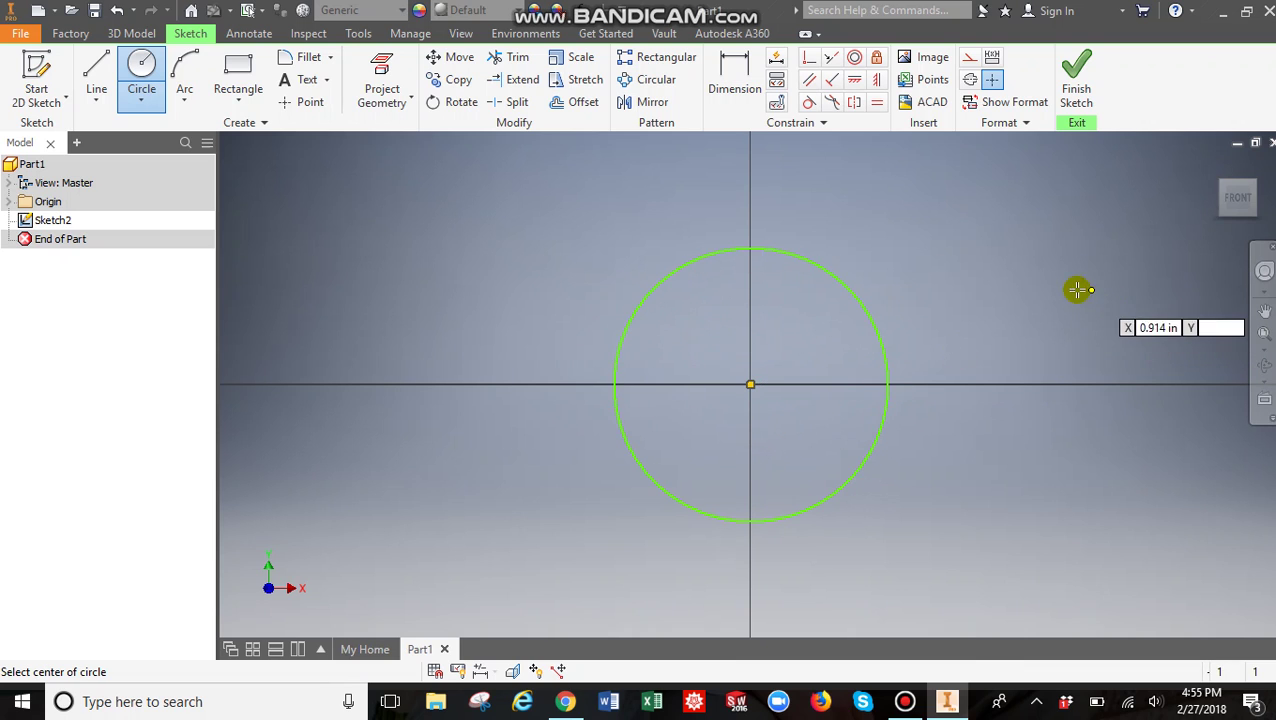
- Dimension the circle's diameter to 1 in
click(728, 100)
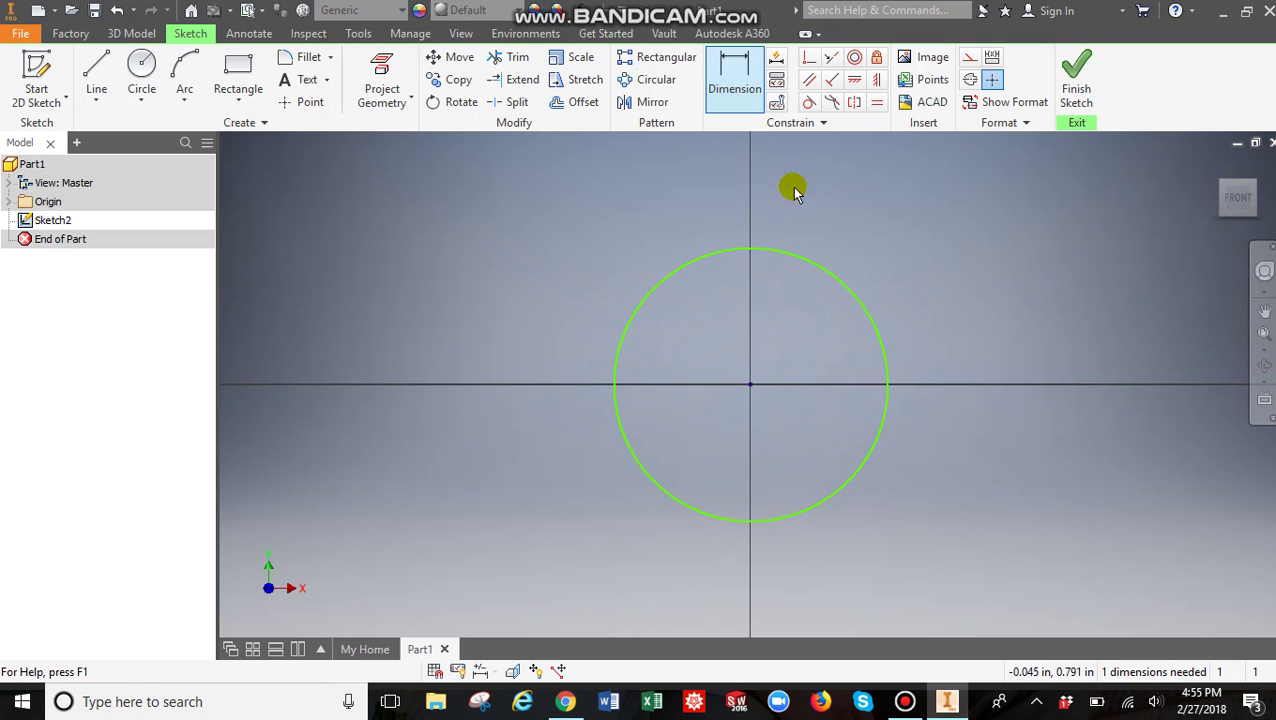
click(826, 271)
click(869, 196)
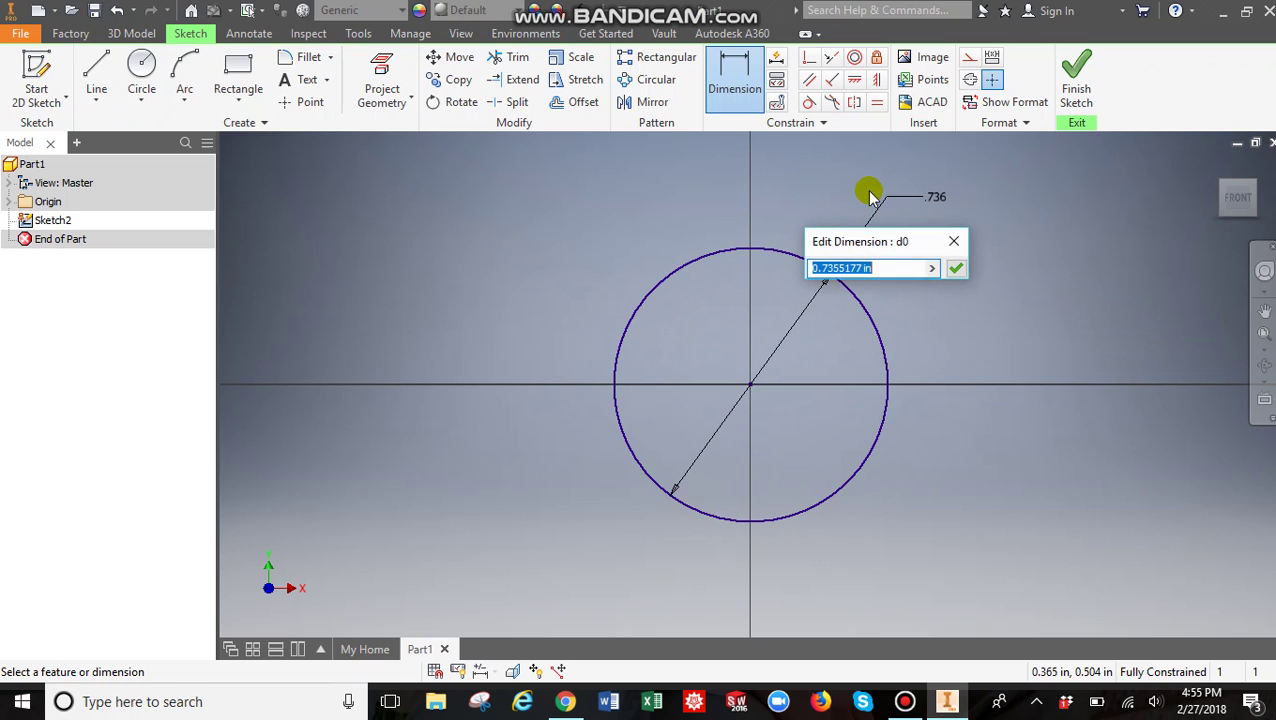
text(1)
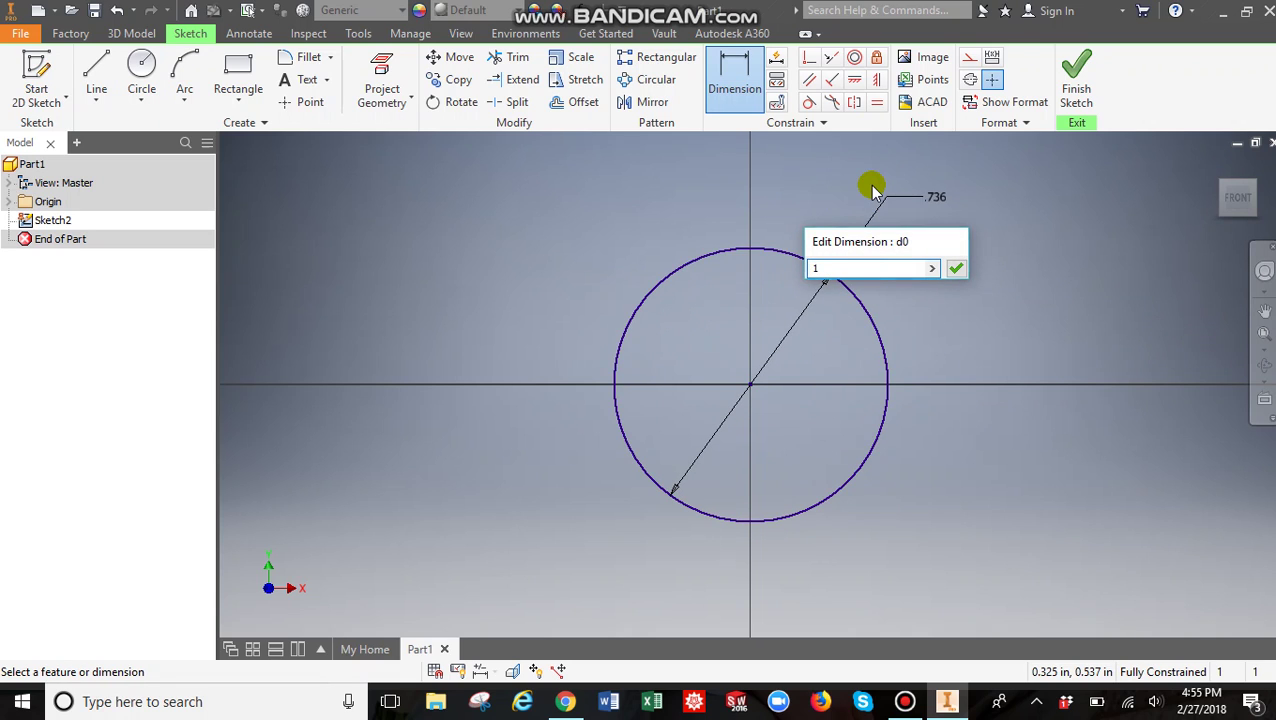
key(Return)
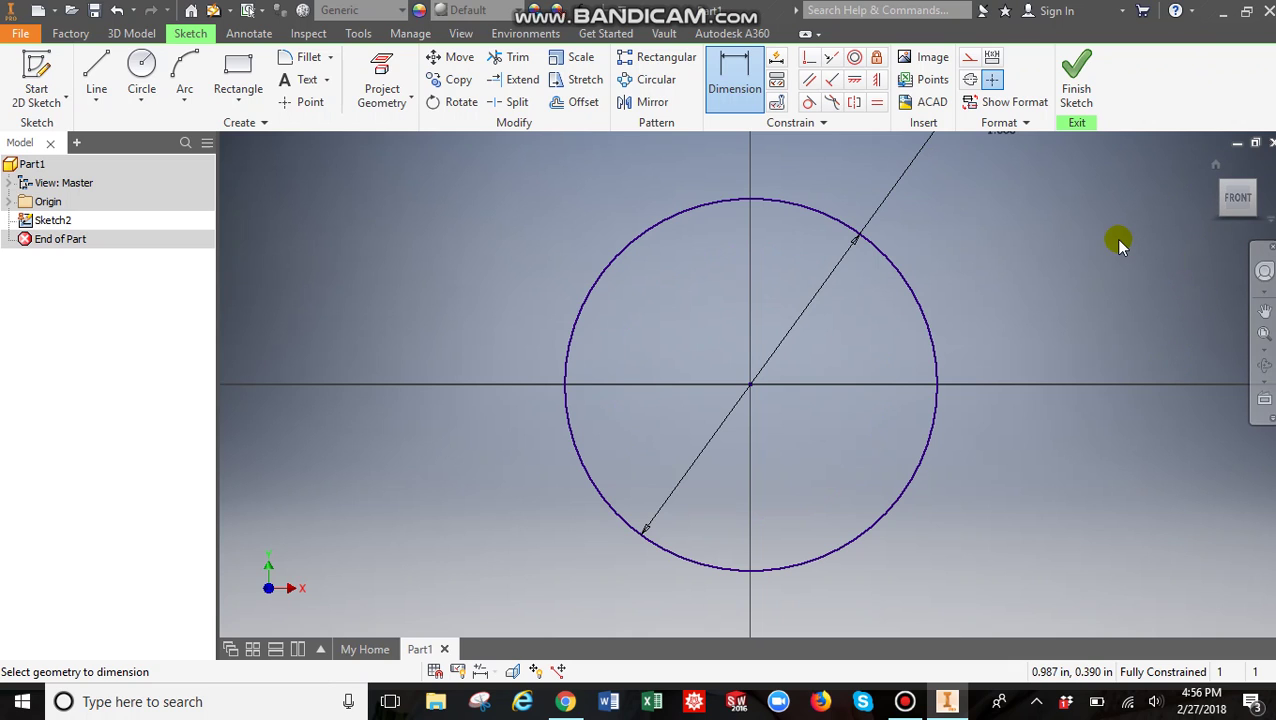
click(137, 38)
- Extrude the 1-in circle symmetrically 5 in into a solid cylinder
click(95, 90)
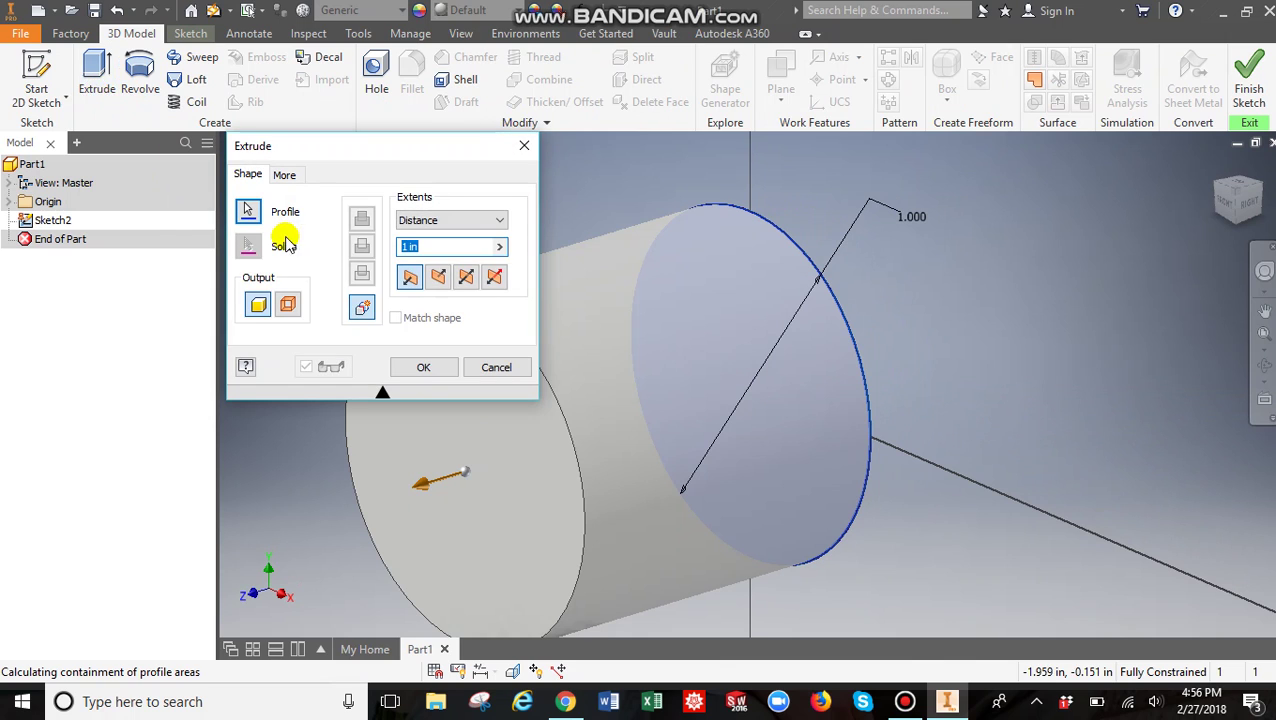
click(467, 278)
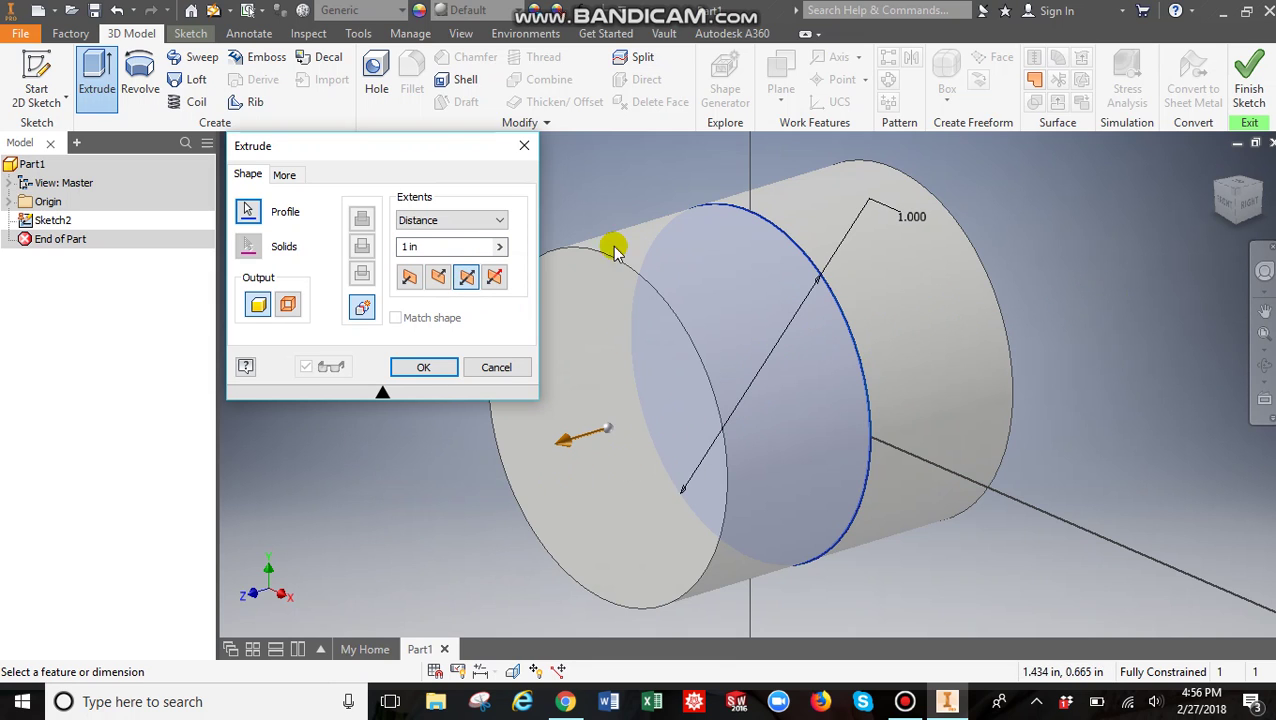
click(456, 247)
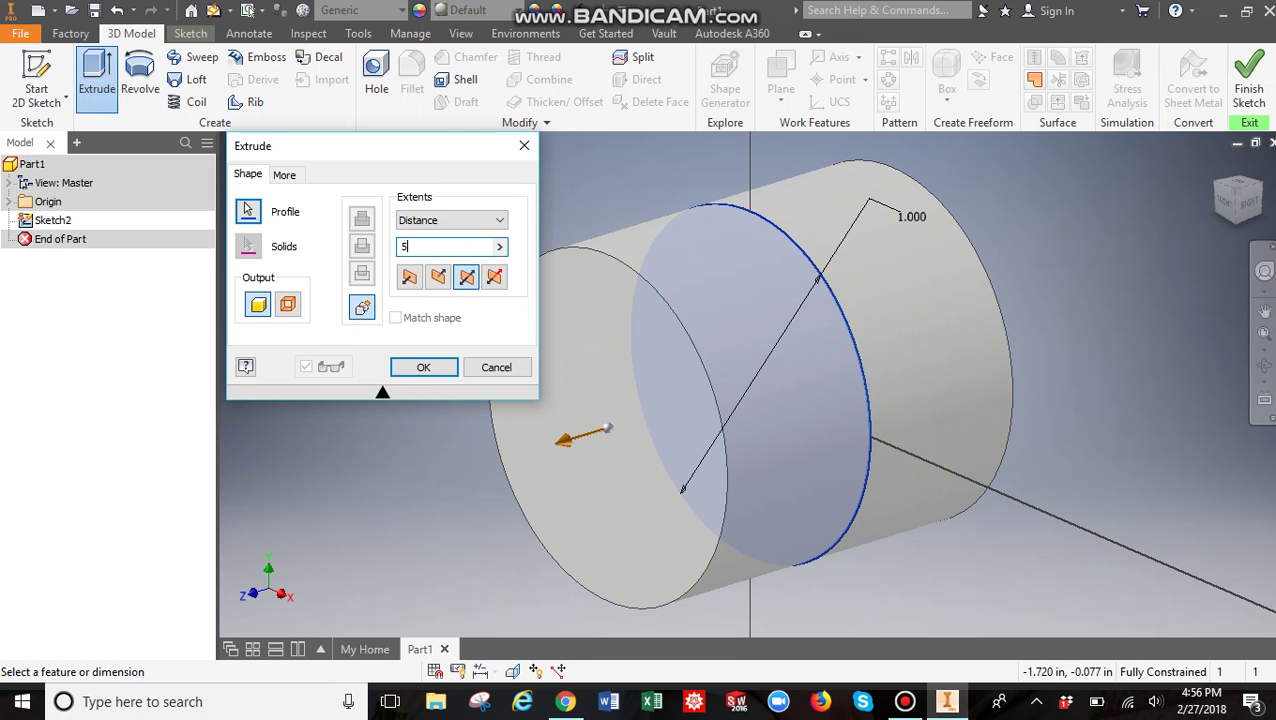
click(340, 238)
key(Return)
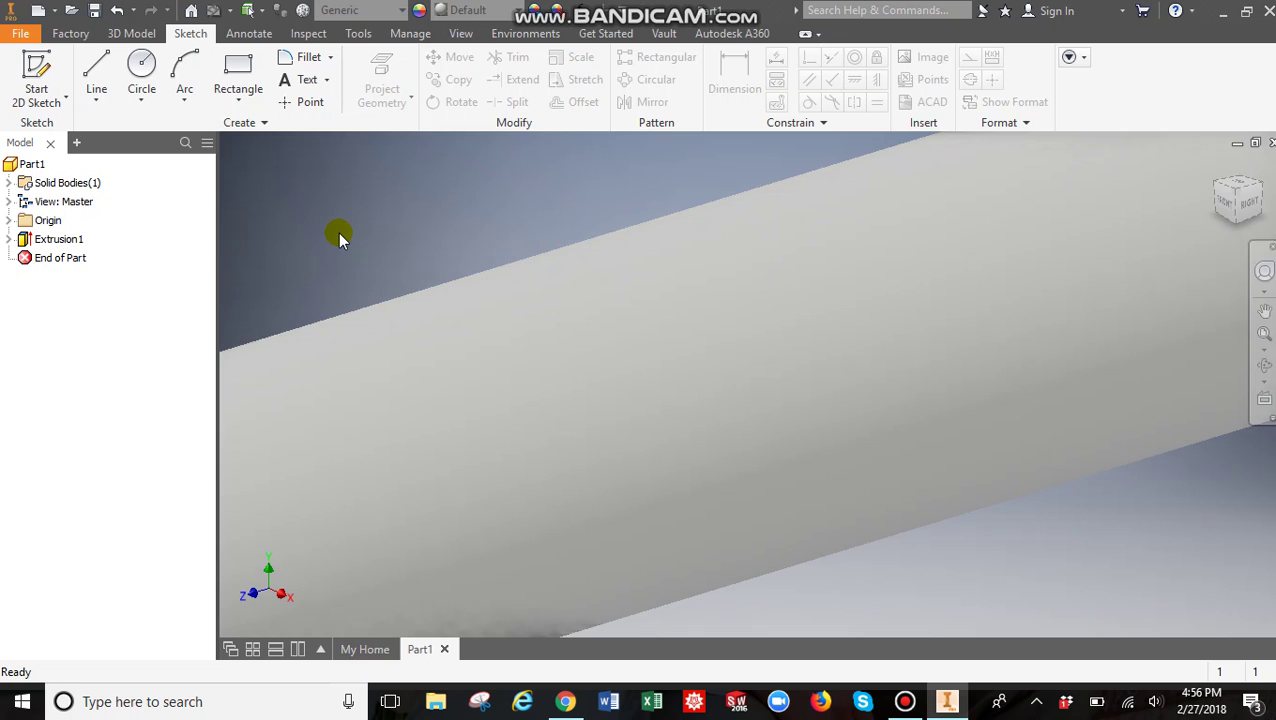
scroll(818, 408, down, 5)
scroll(818, 408, down, 3)
scroll(817, 404, up, 4)
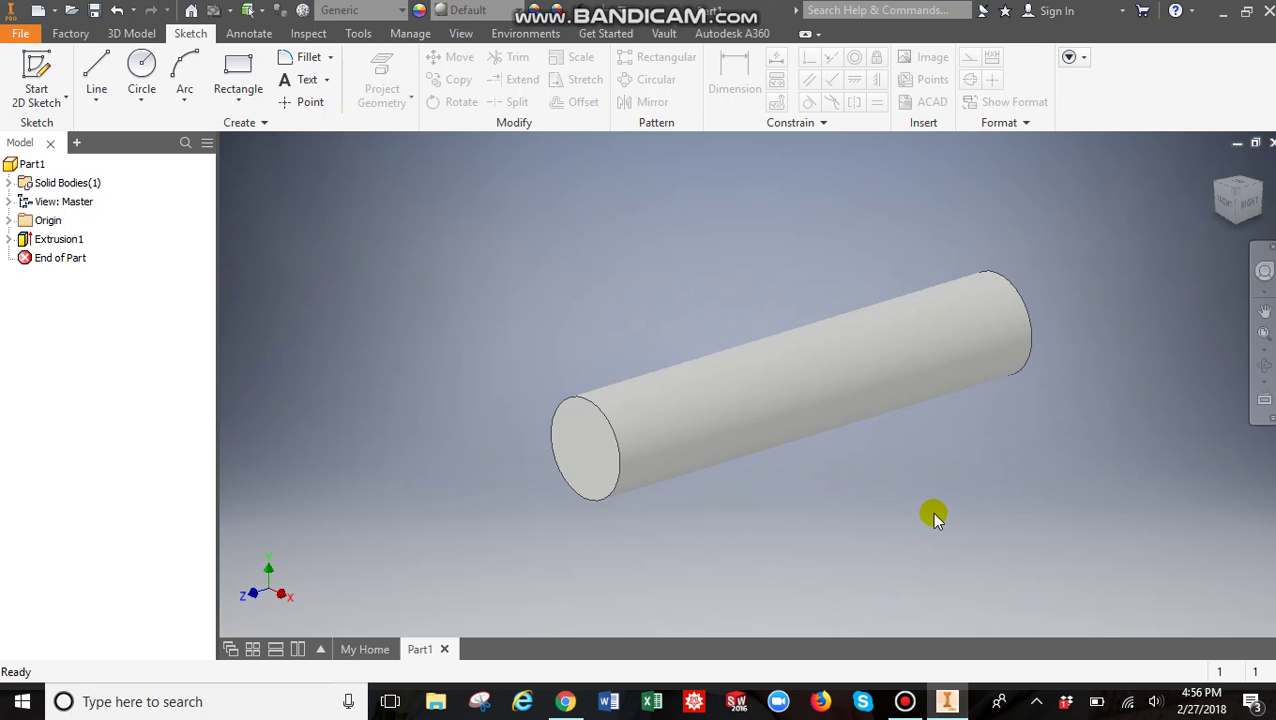
- Free-orbit the cylinder to view its other end, then select the near end face
click(1264, 368)
drag(731, 441, 821, 437)
key(Escape)
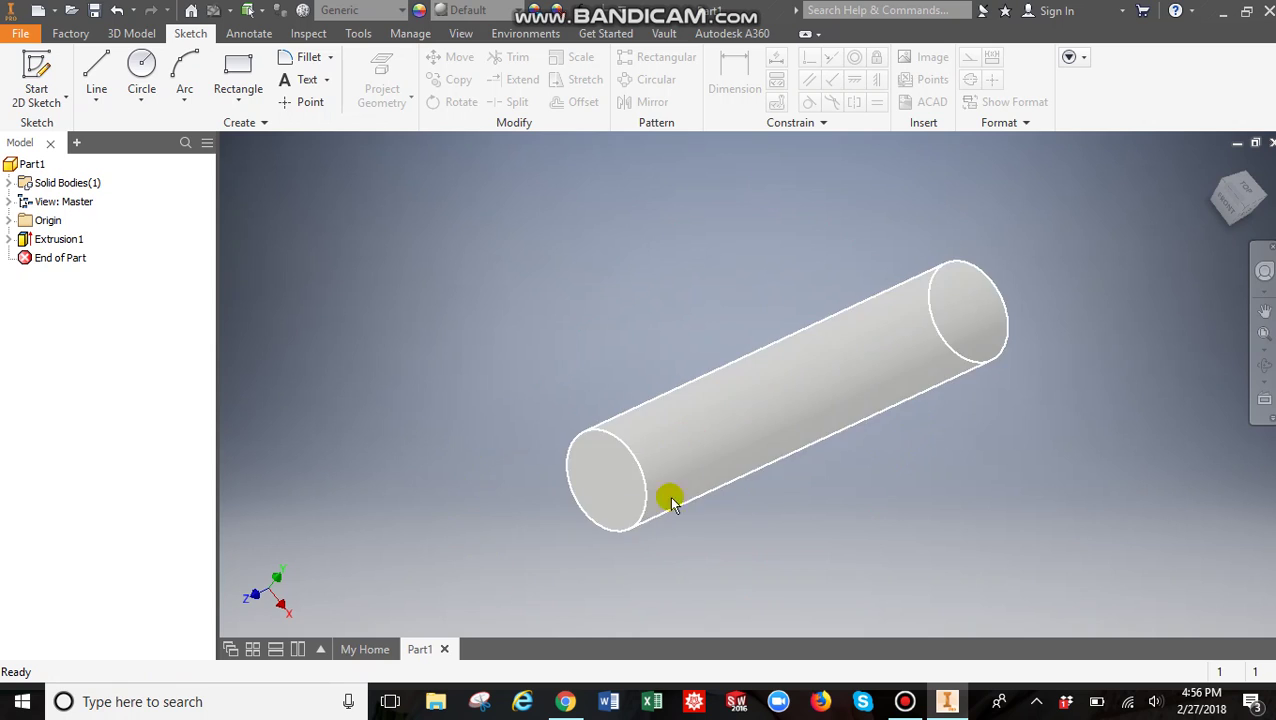
click(613, 490)
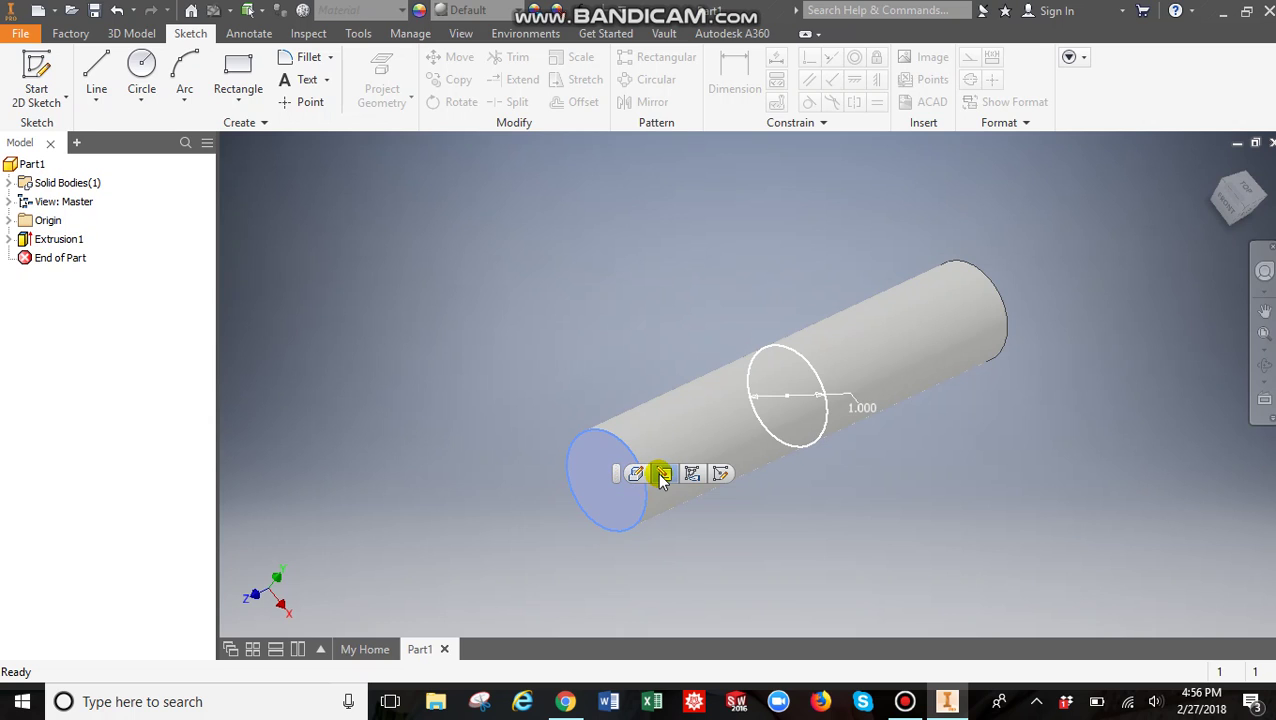
- Start a new sketch on the cylinder's end face
click(371, 216)
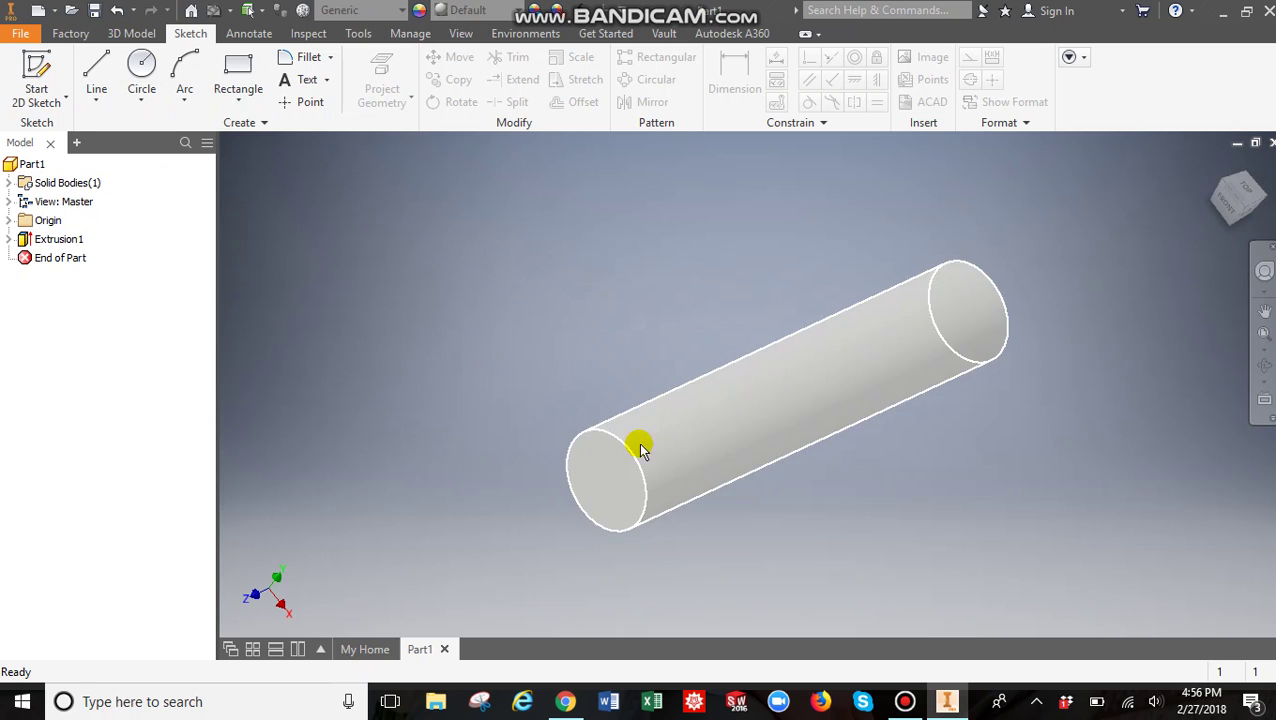
right_click(613, 476)
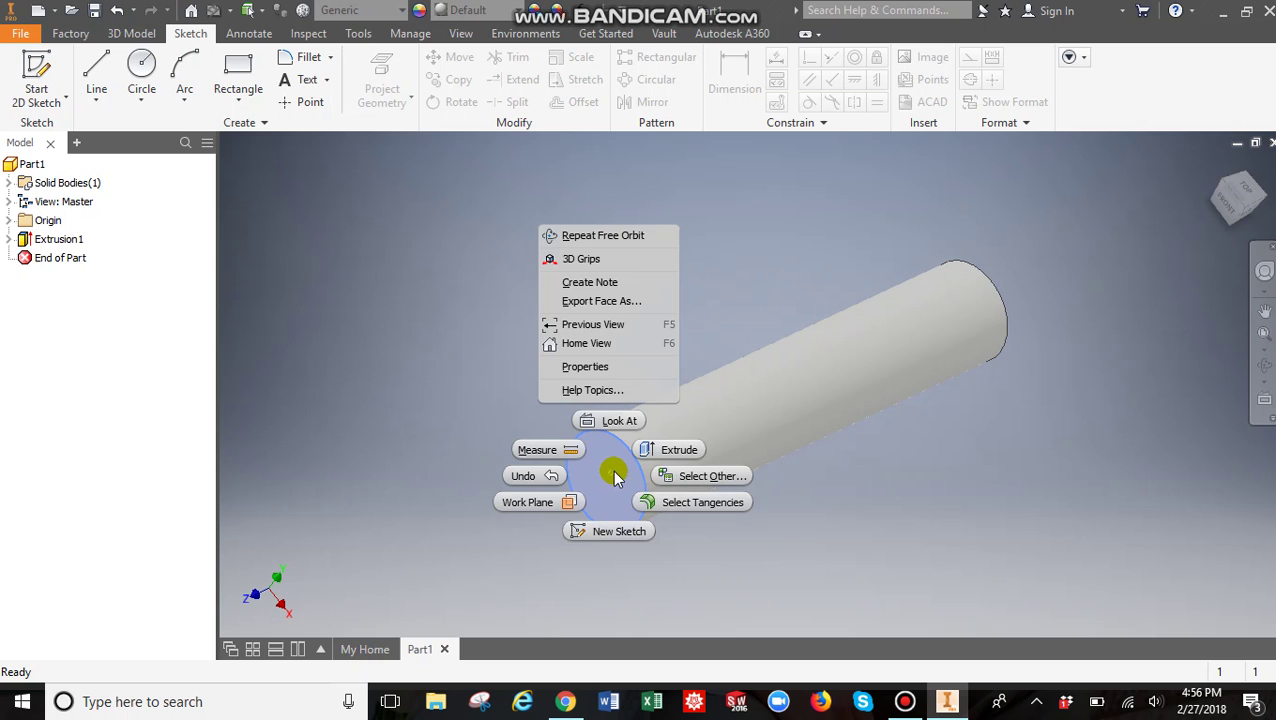
click(612, 531)
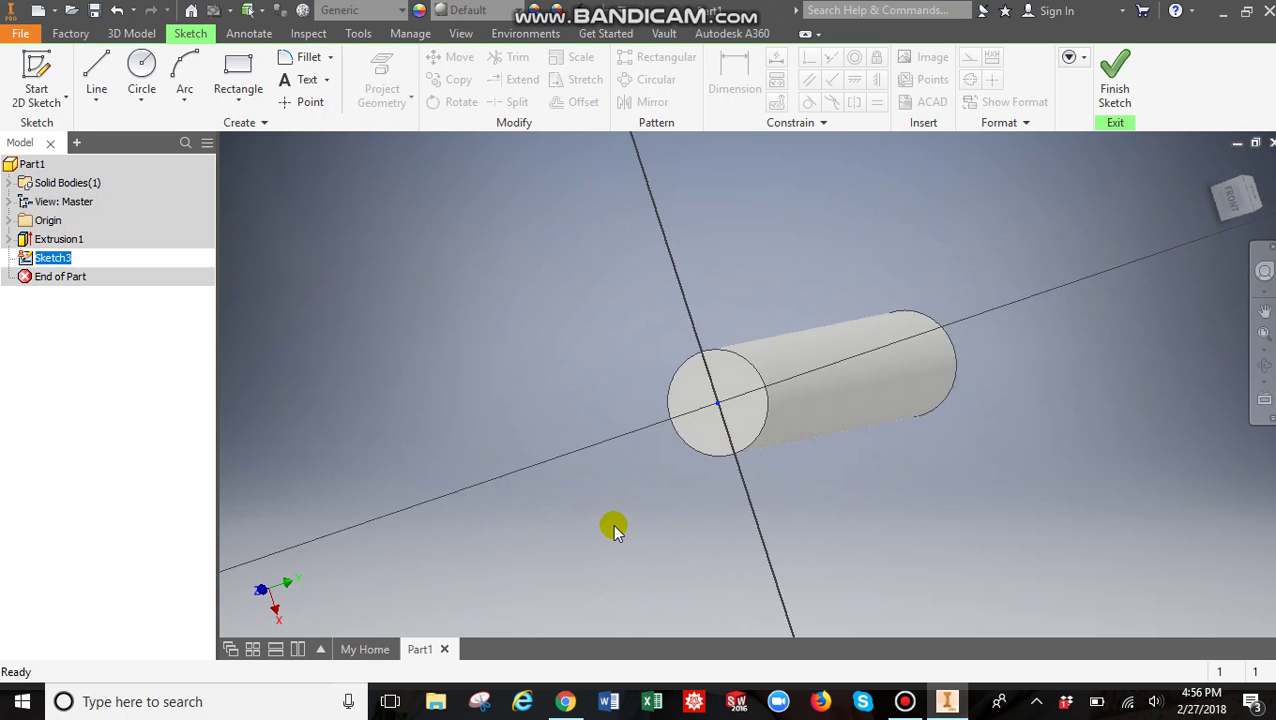
- Draw a two-point centre rectangle centred on the sketch origin
click(251, 96)
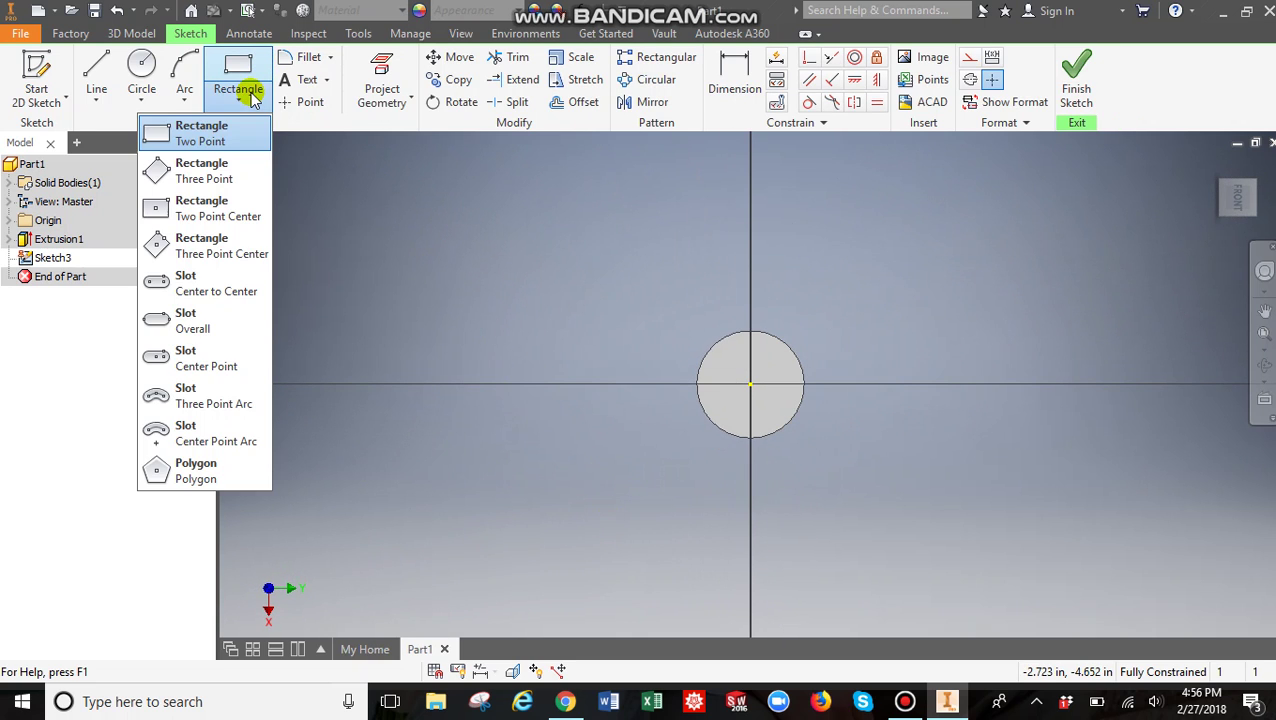
click(236, 214)
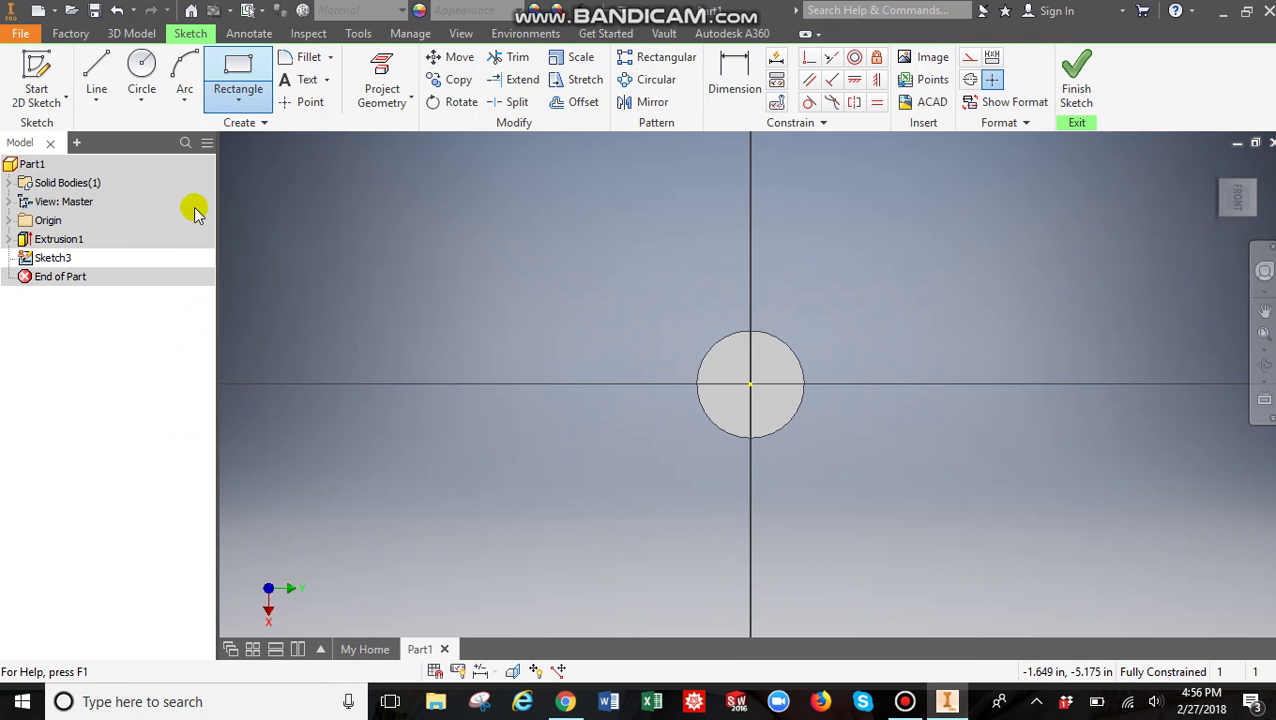
click(751, 384)
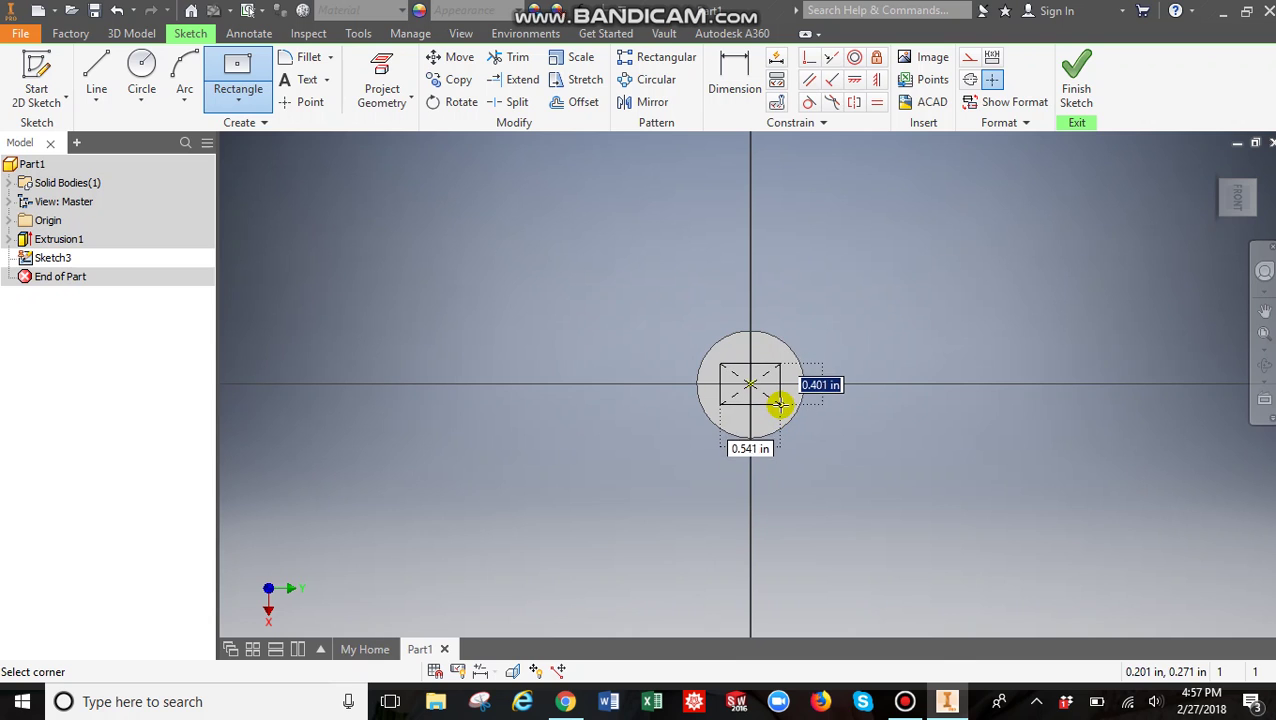
click(781, 403)
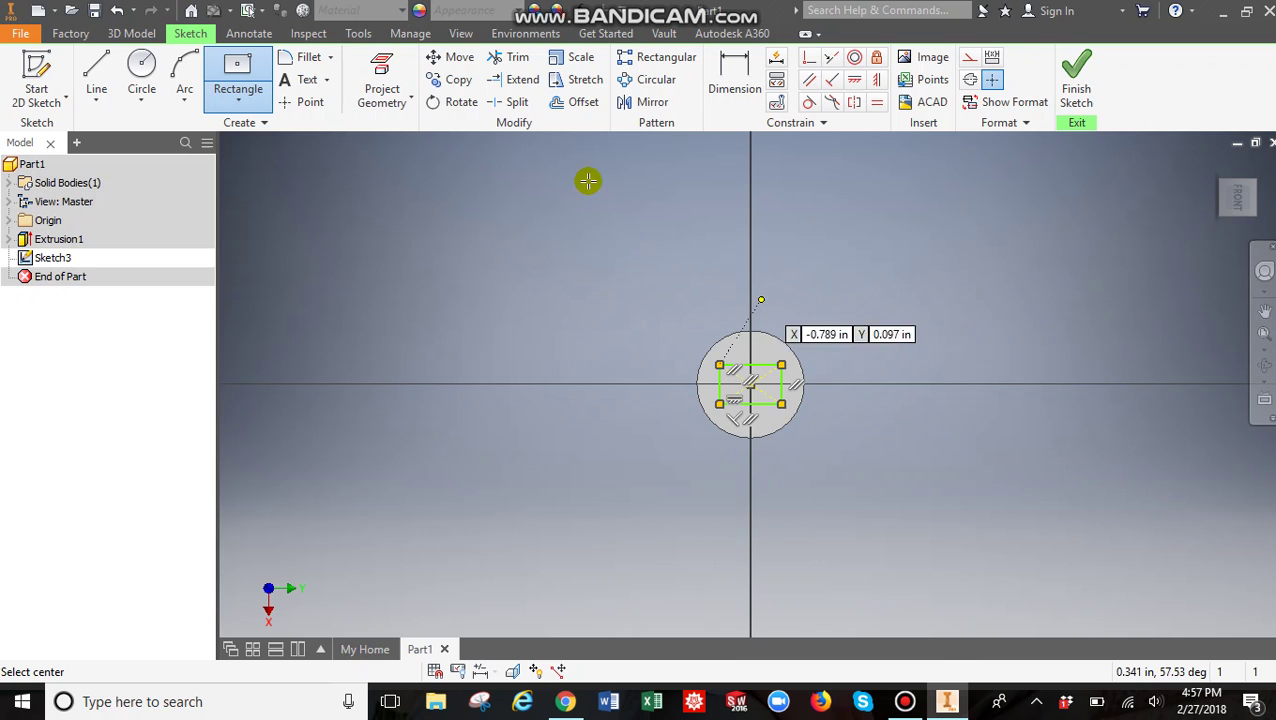
scroll(620, 176, up, 3)
scroll(885, 440, down, 5)
scroll(878, 480, up, 3)
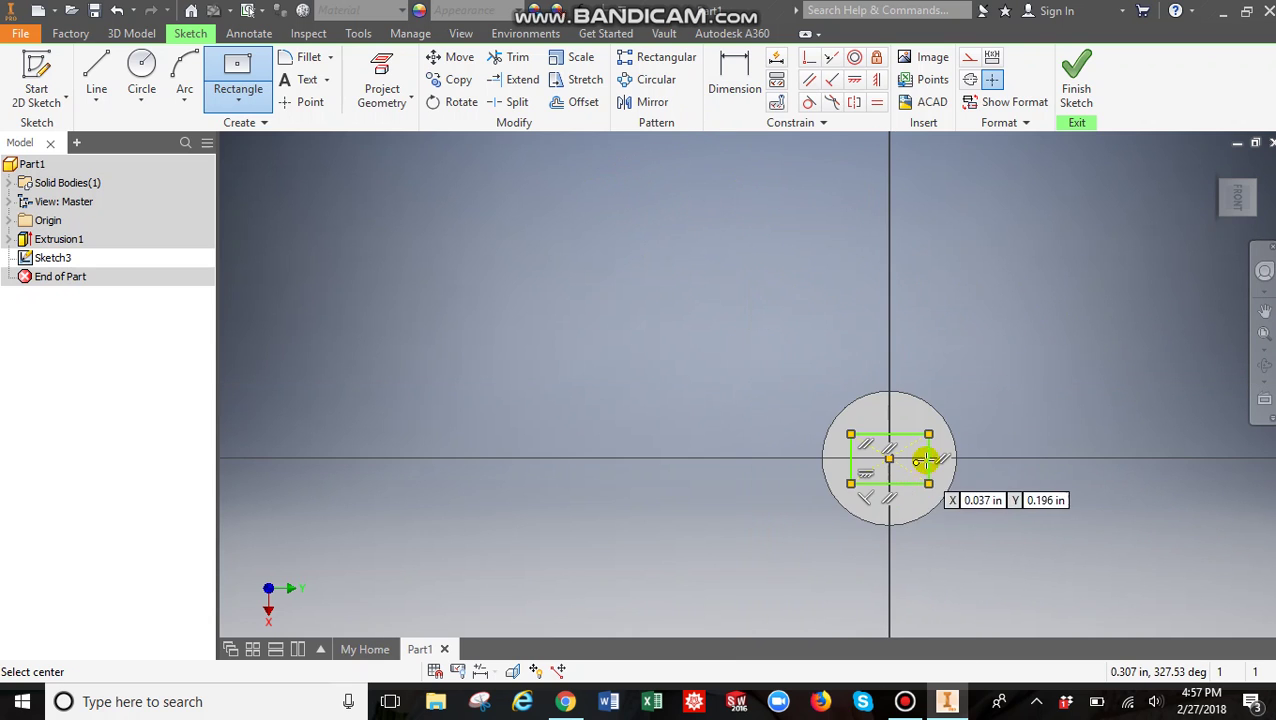
scroll(926, 456, up, 3)
- Dimension the rectangle's top edge to 0.5 in
click(763, 84)
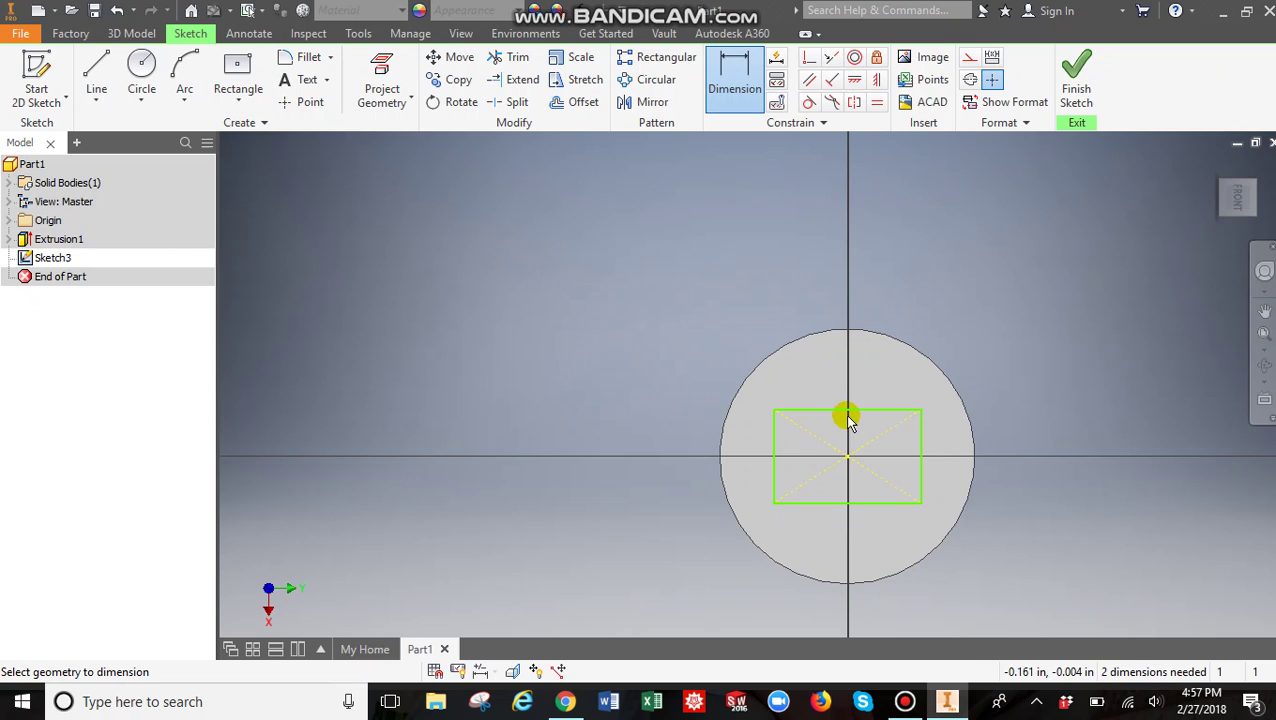
click(848, 410)
click(884, 276)
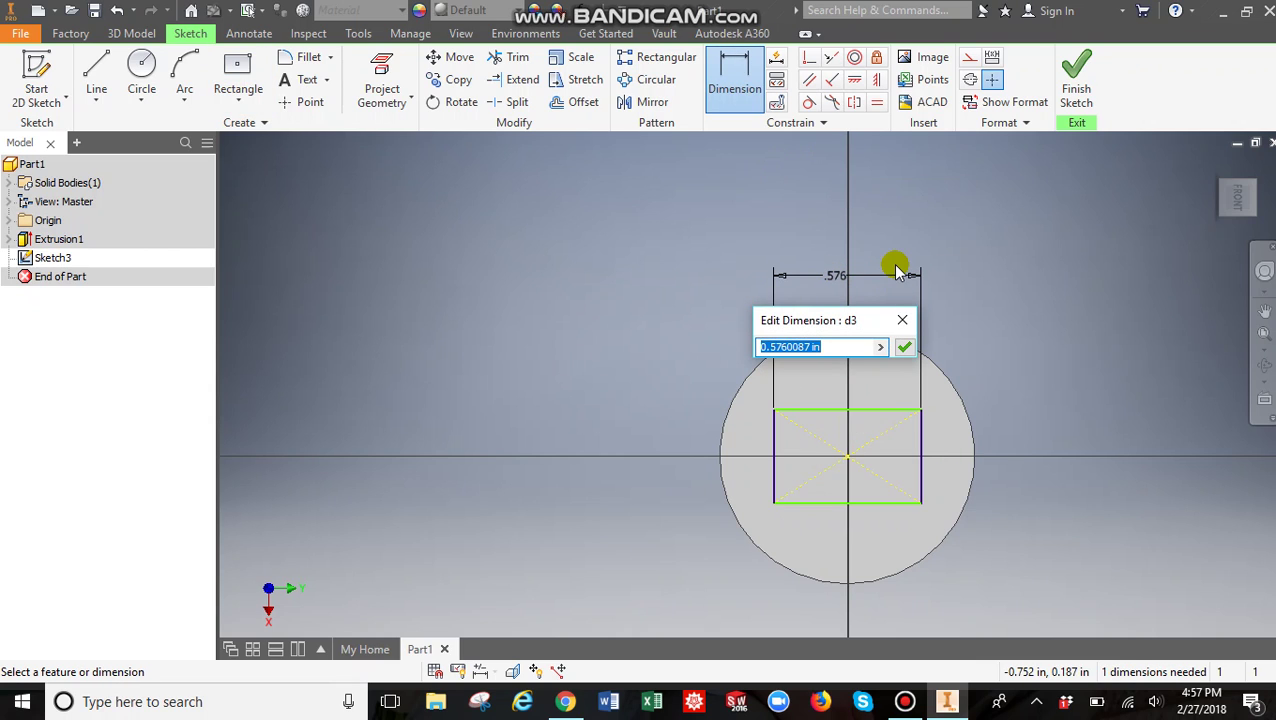
text(.5)
key(Return)
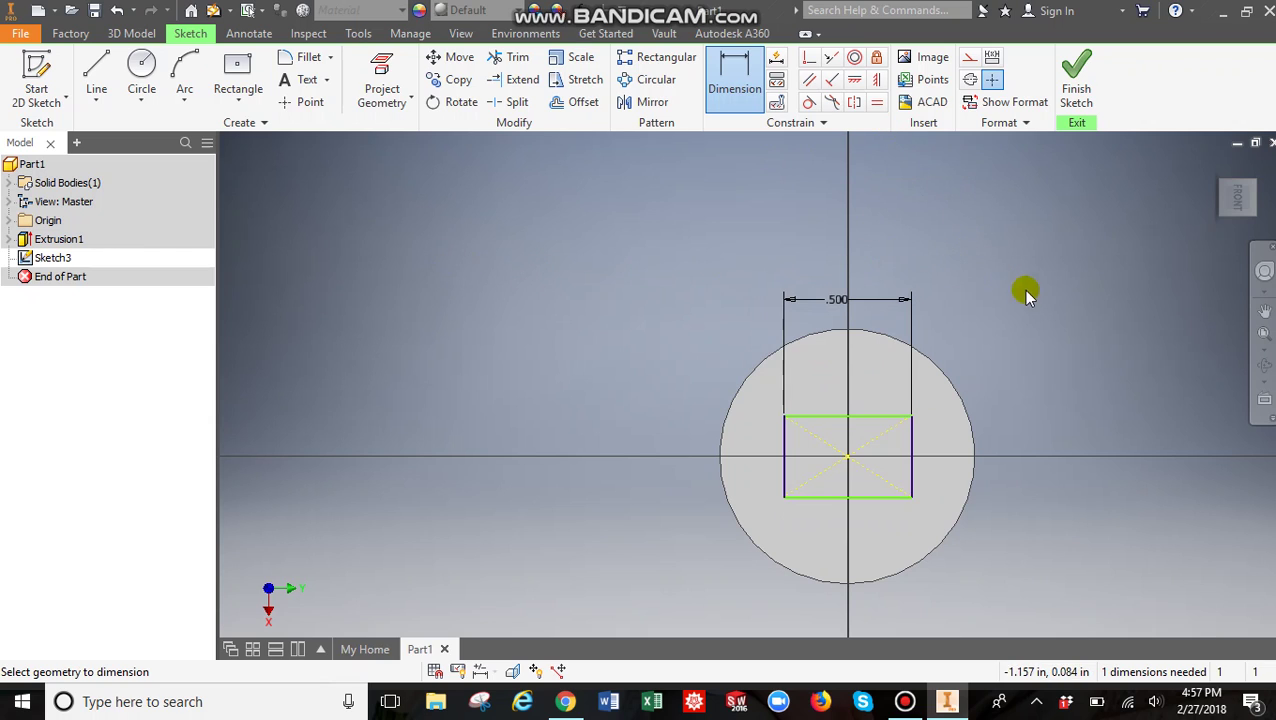
- Make the top and right edges equal so the rectangle becomes a square
click(877, 104)
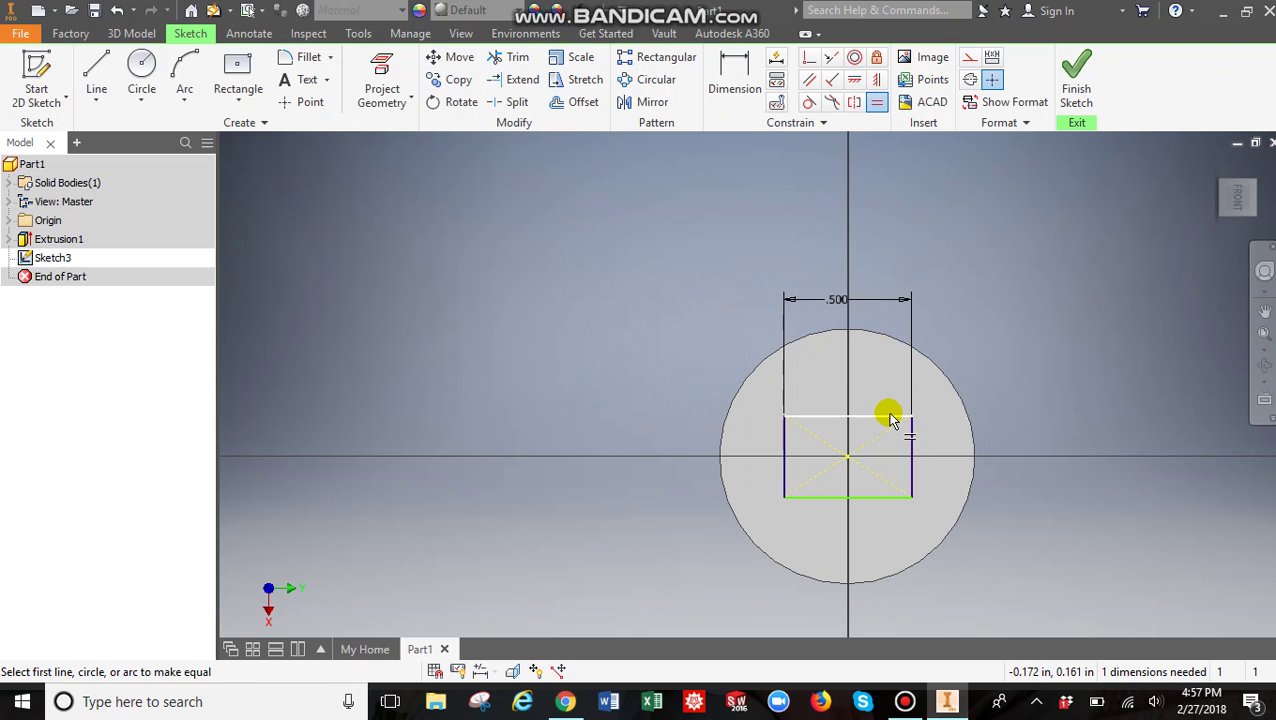
click(895, 416)
click(911, 448)
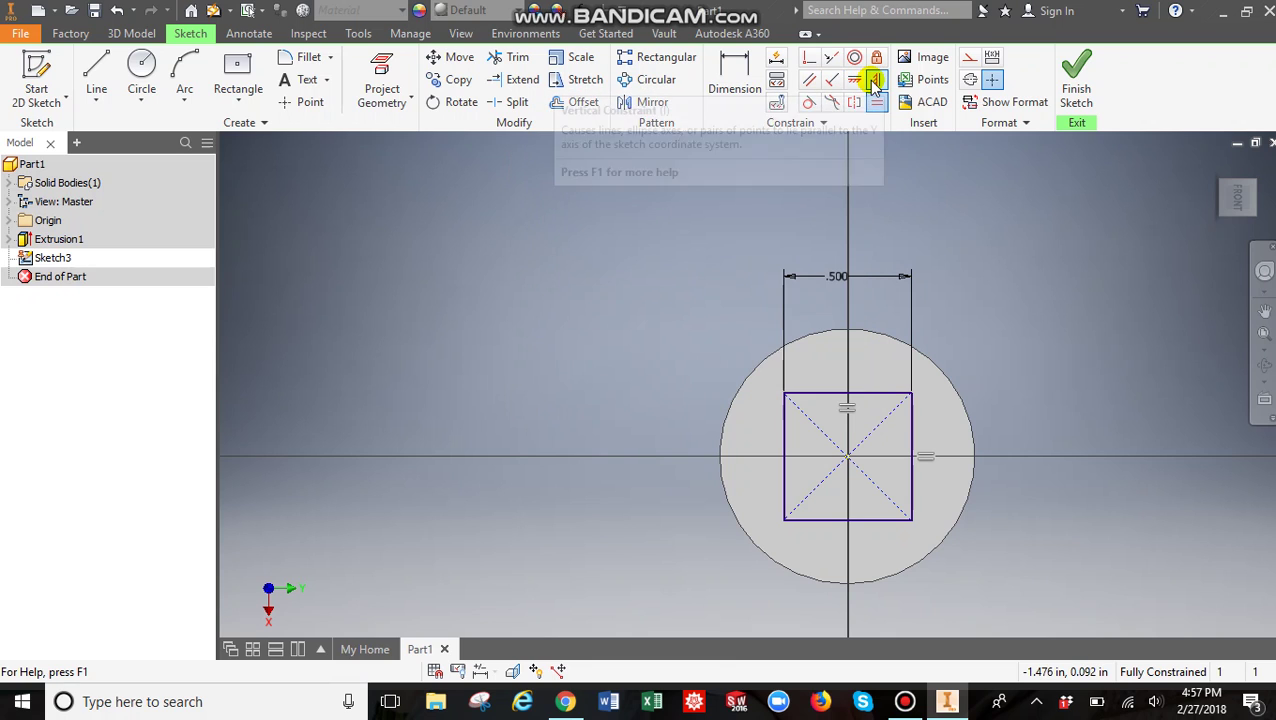
click(876, 102)
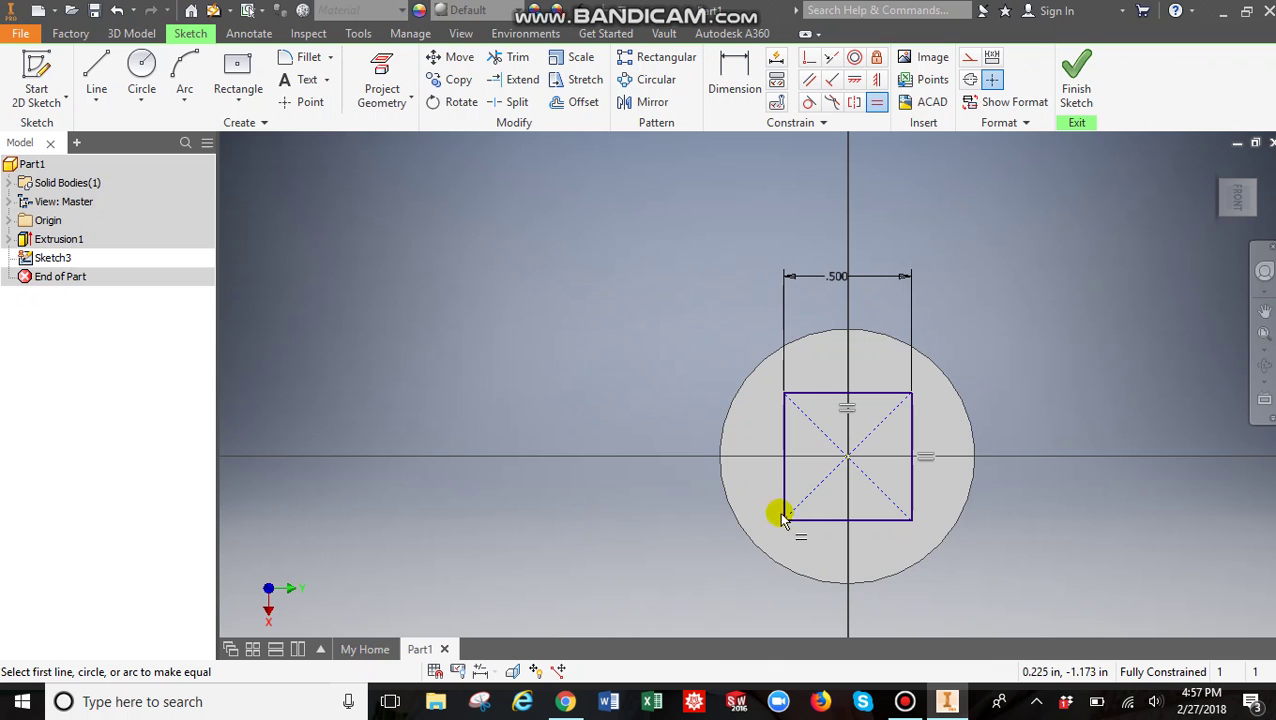
click(138, 36)
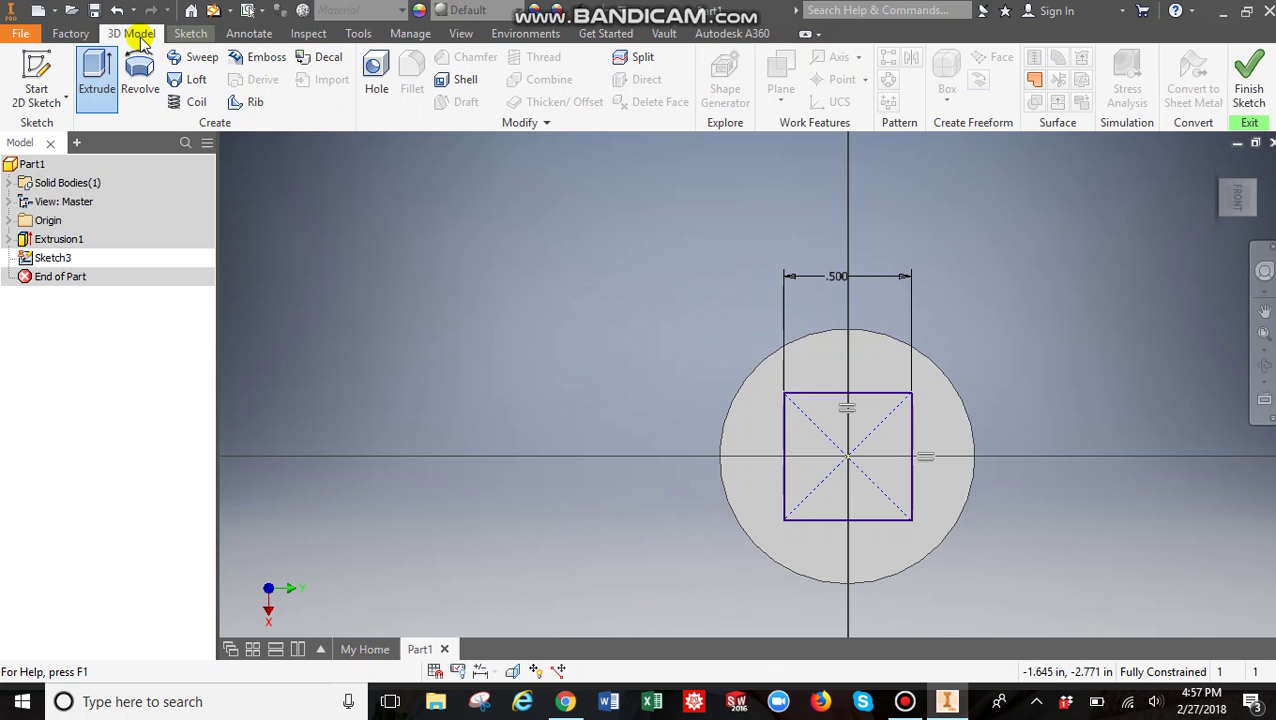
- Extrude the square as a Cut with All extents, flipped into the cylinder
click(106, 99)
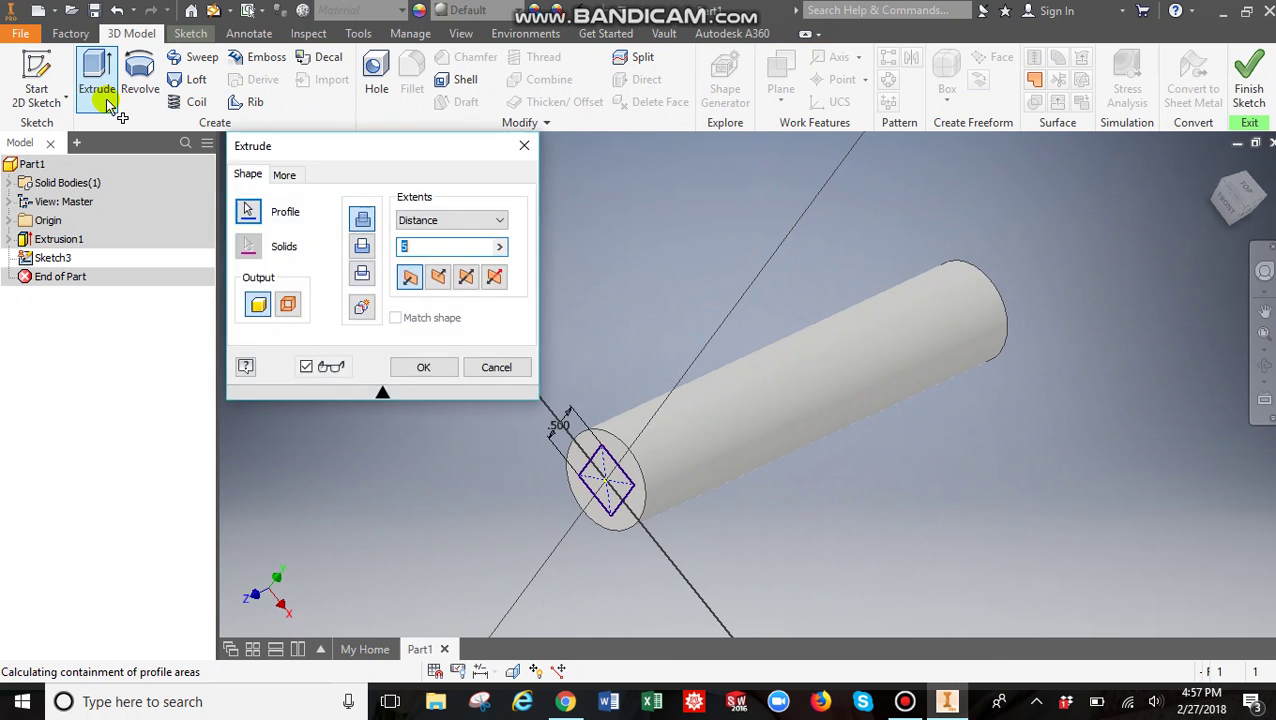
click(363, 247)
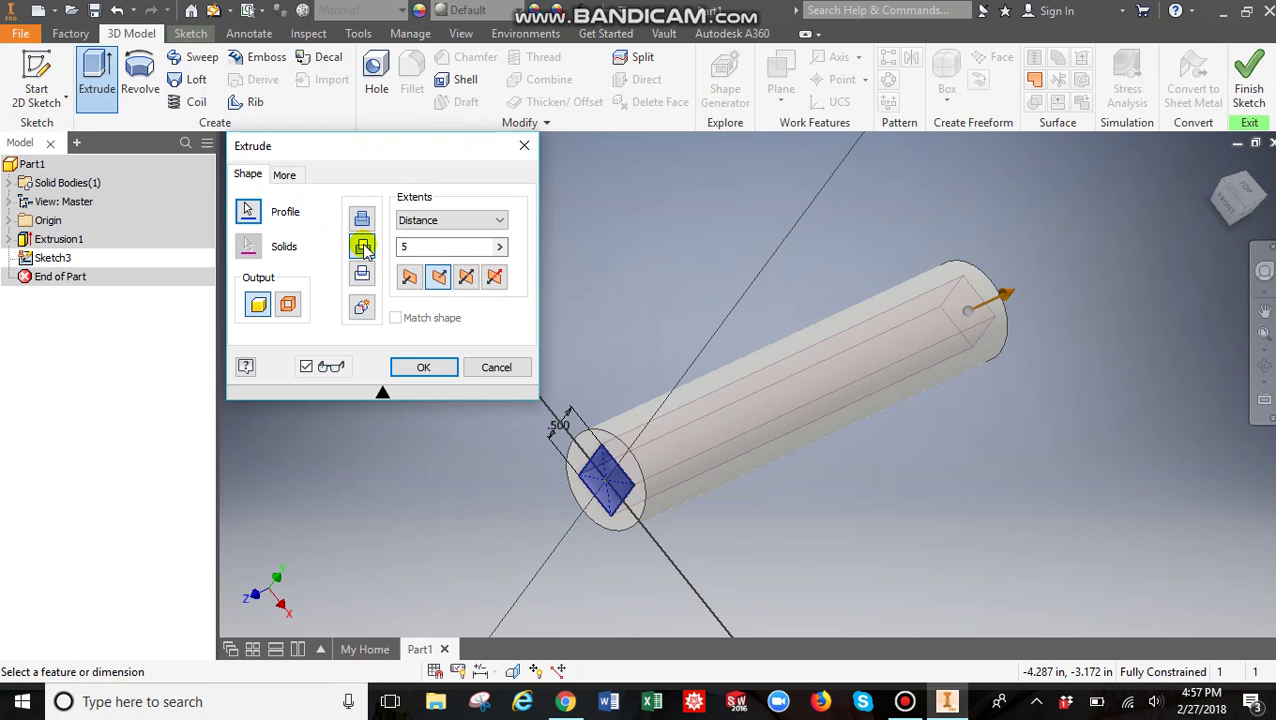
click(496, 219)
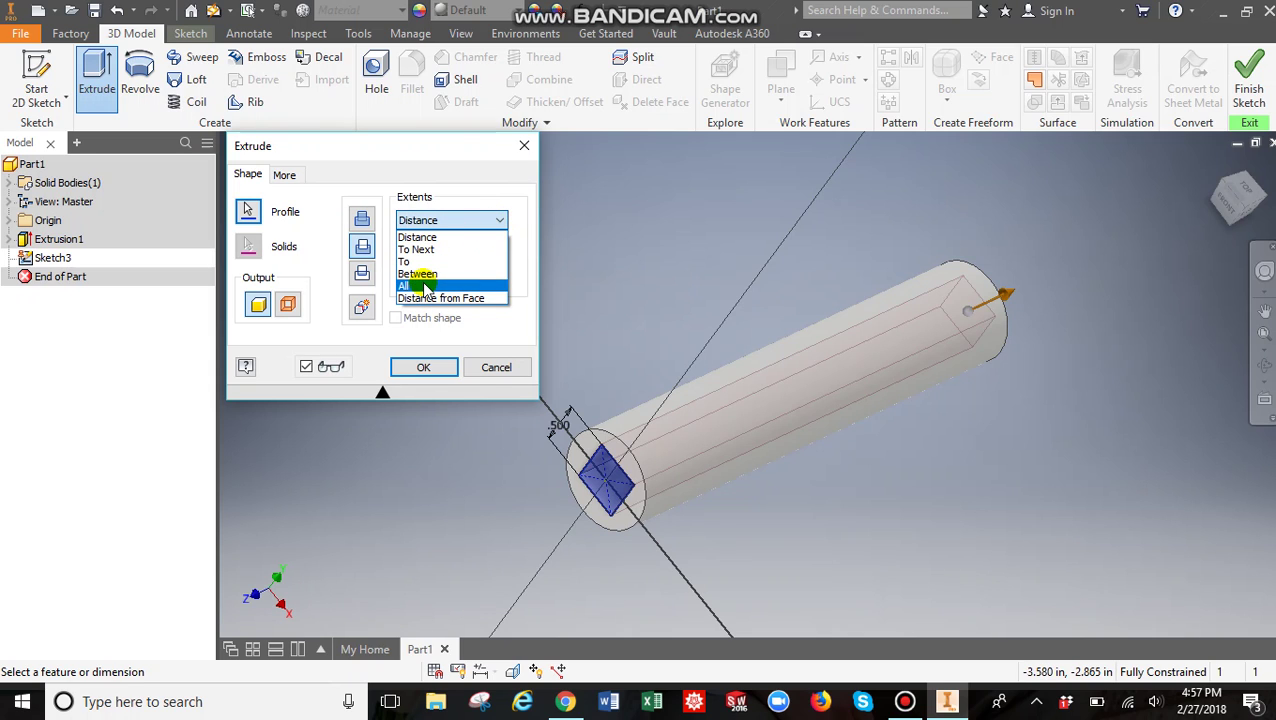
click(427, 287)
click(438, 277)
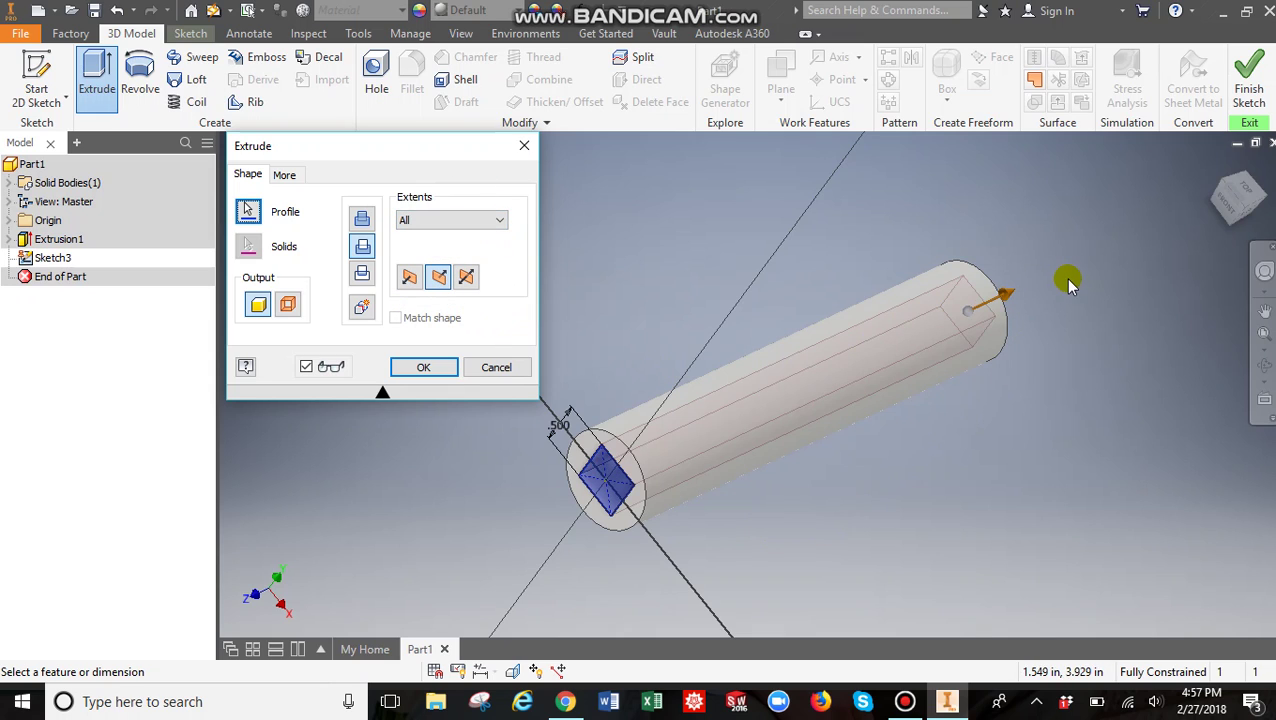
click(421, 365)
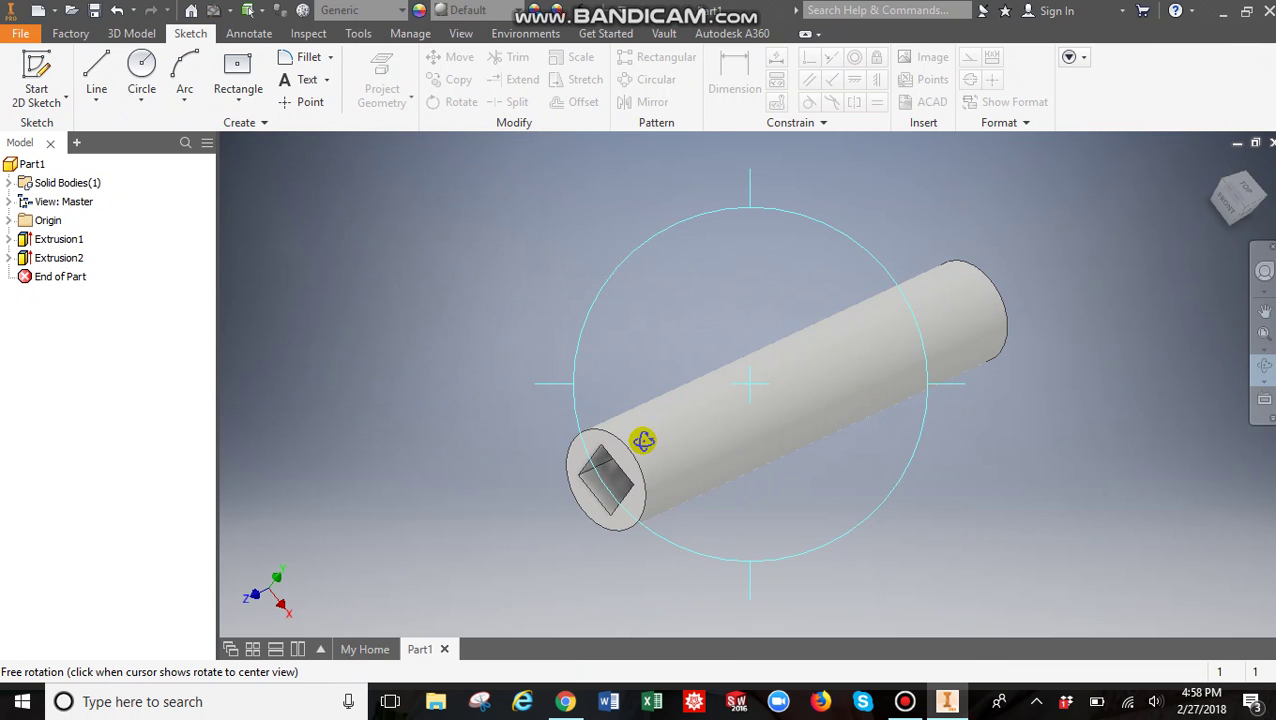
- Orbit the model to face the square hole, then bring up the Bandicam recorder window
drag(641, 441, 684, 402)
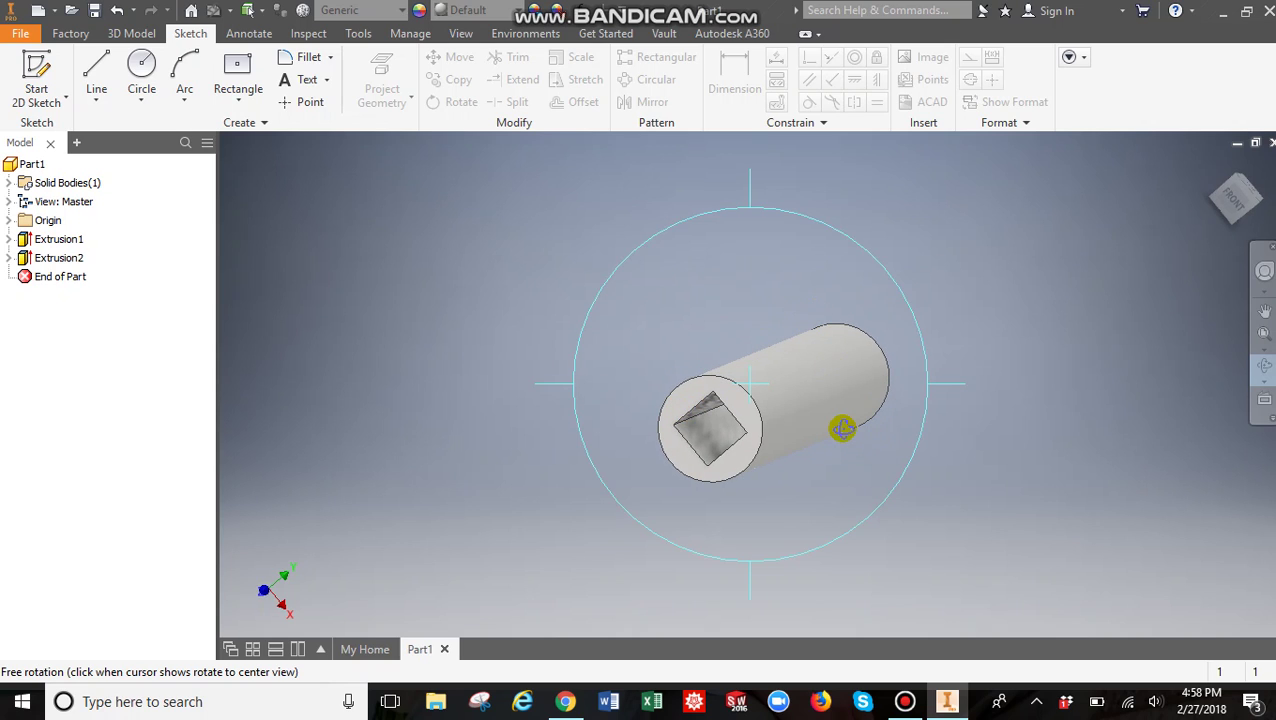
mouse_move(908, 704)
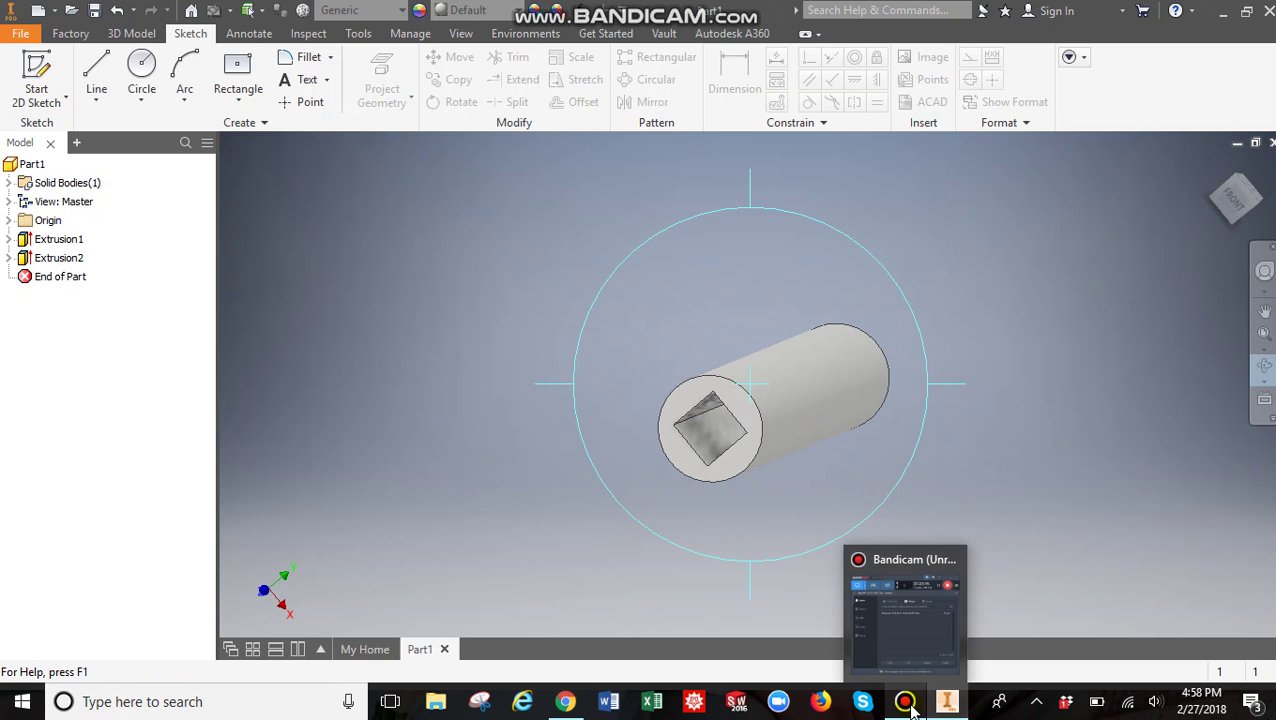
click(906, 615)
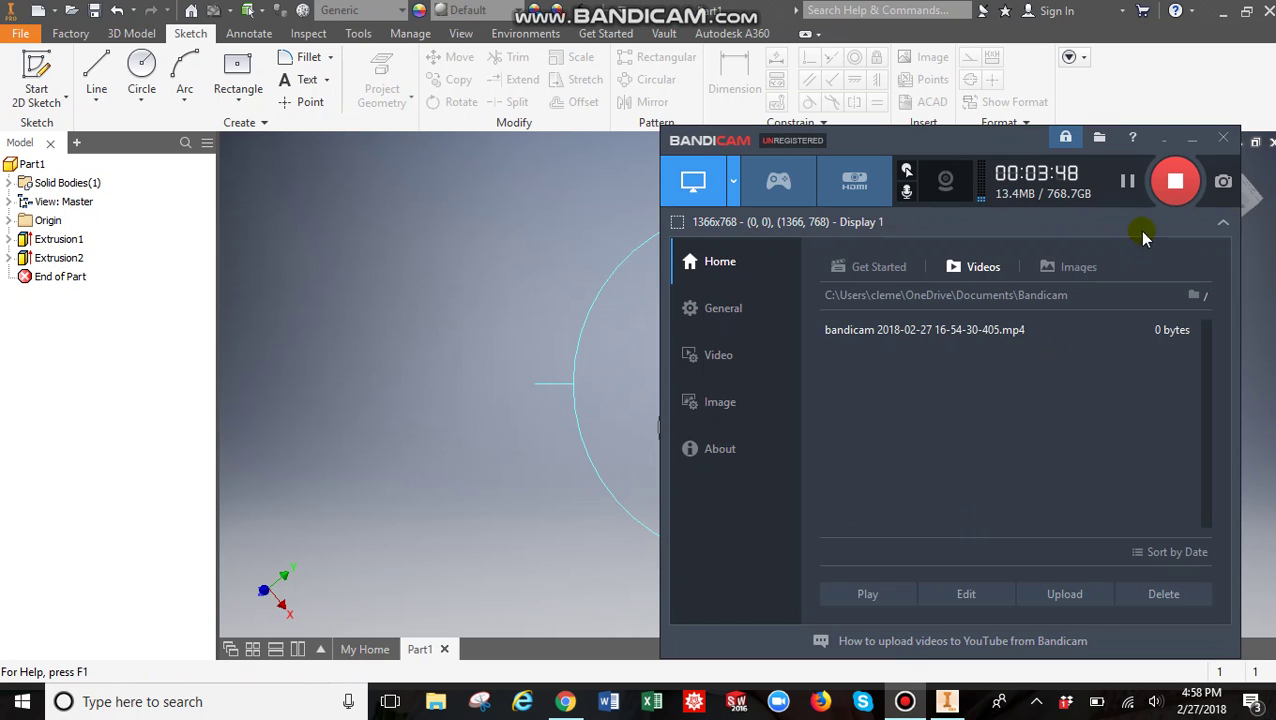